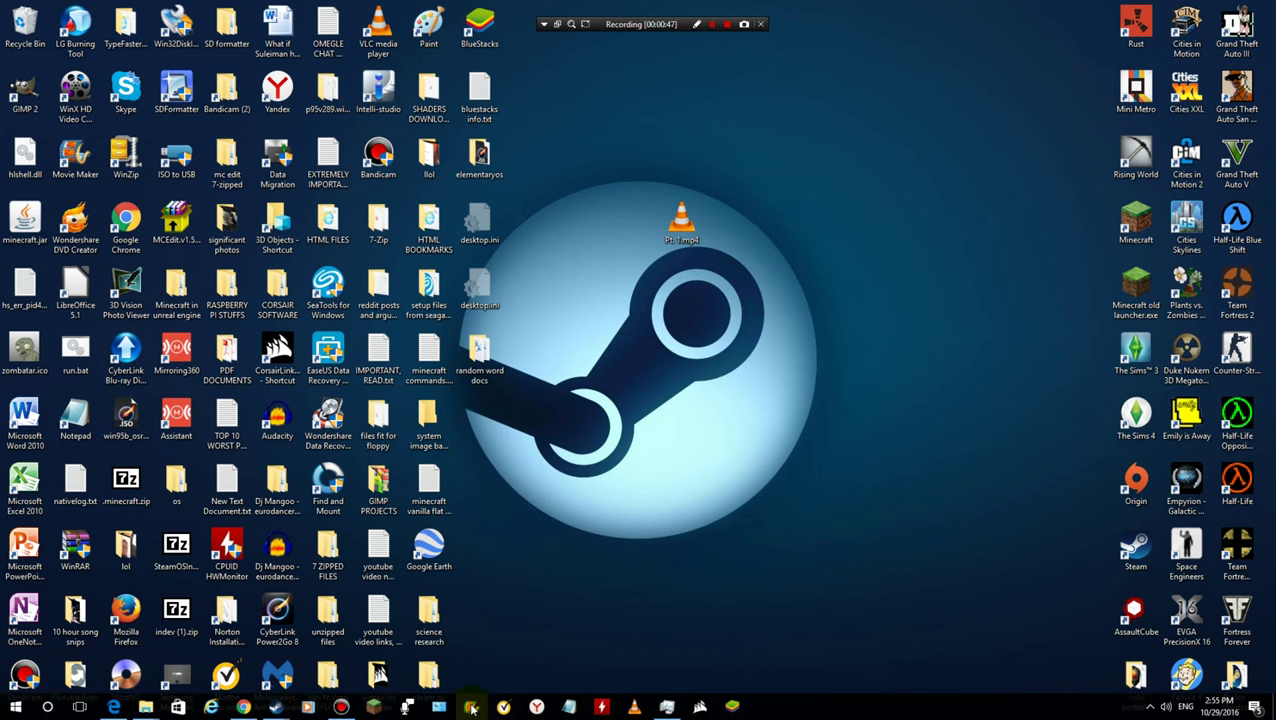
Open Windows Movie Maker and add the desktop clip Pt.1.mp4 to the storyboard.
{"action": "left_click", "coordinate": [472, 707]}
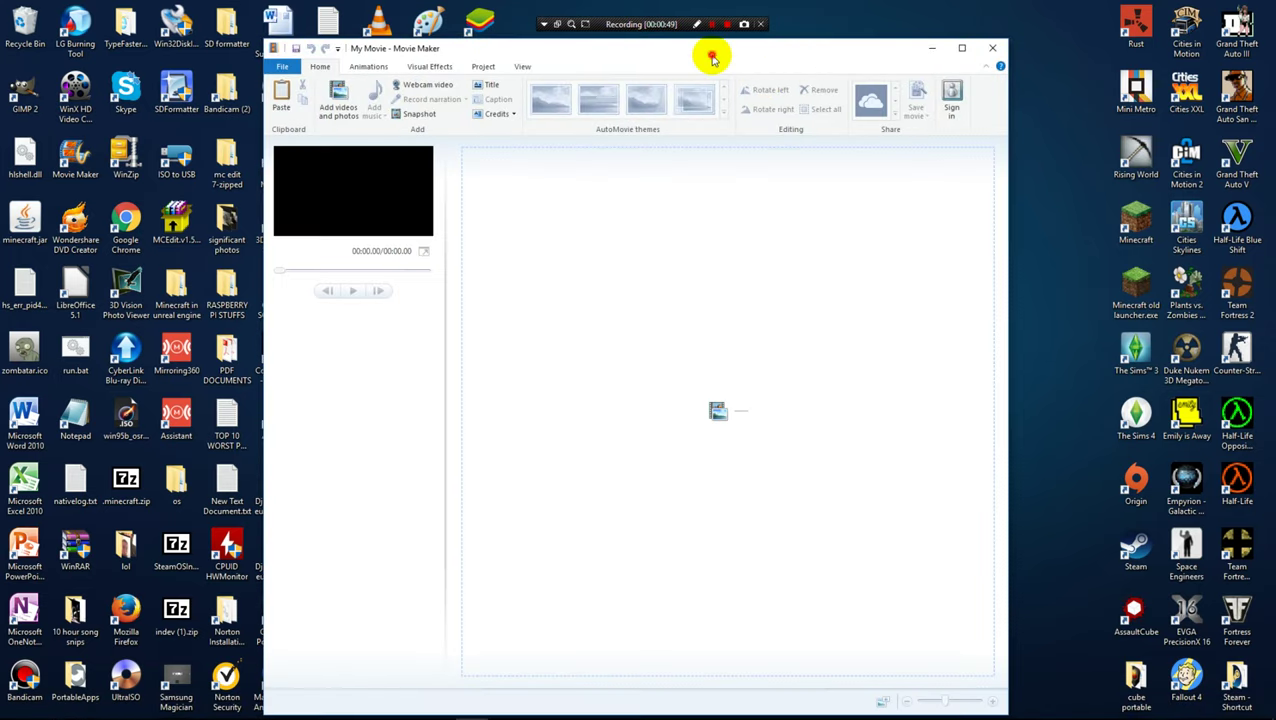
{"action": "left_click_drag", "start_coordinate": [712, 57], "coordinate": [891, 331]}
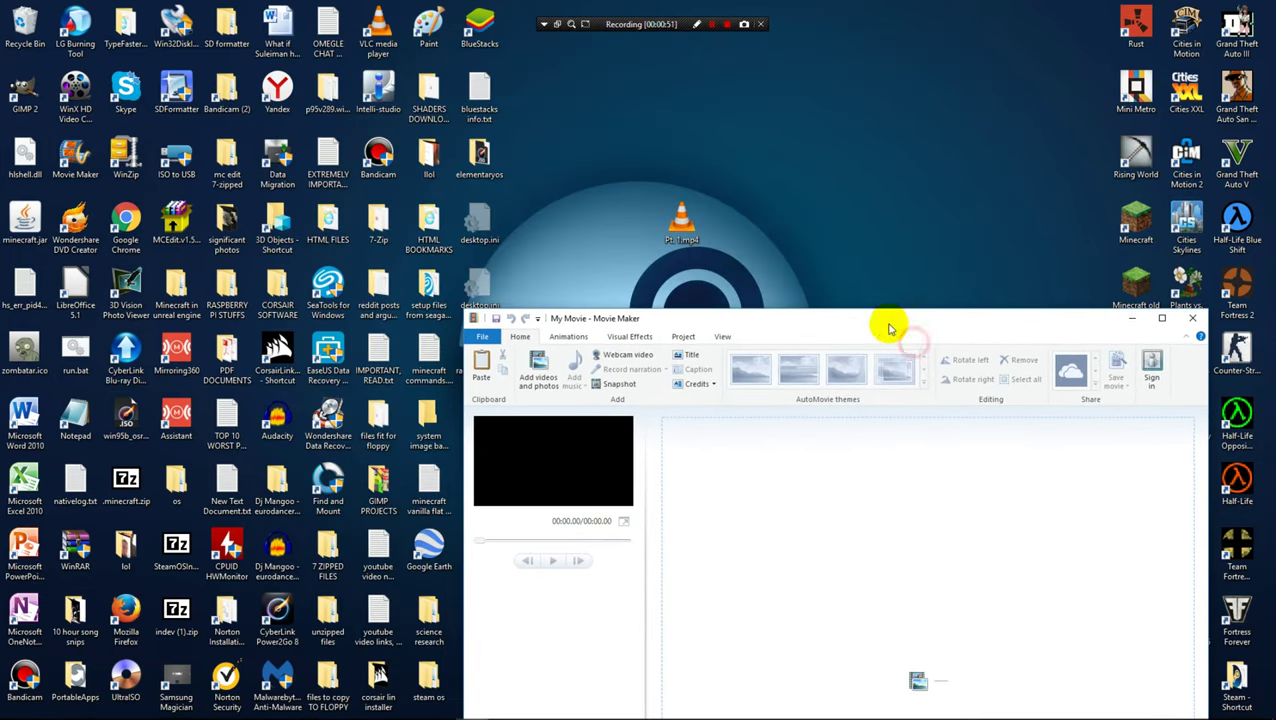
{"action": "left_click", "coordinate": [676, 229]}
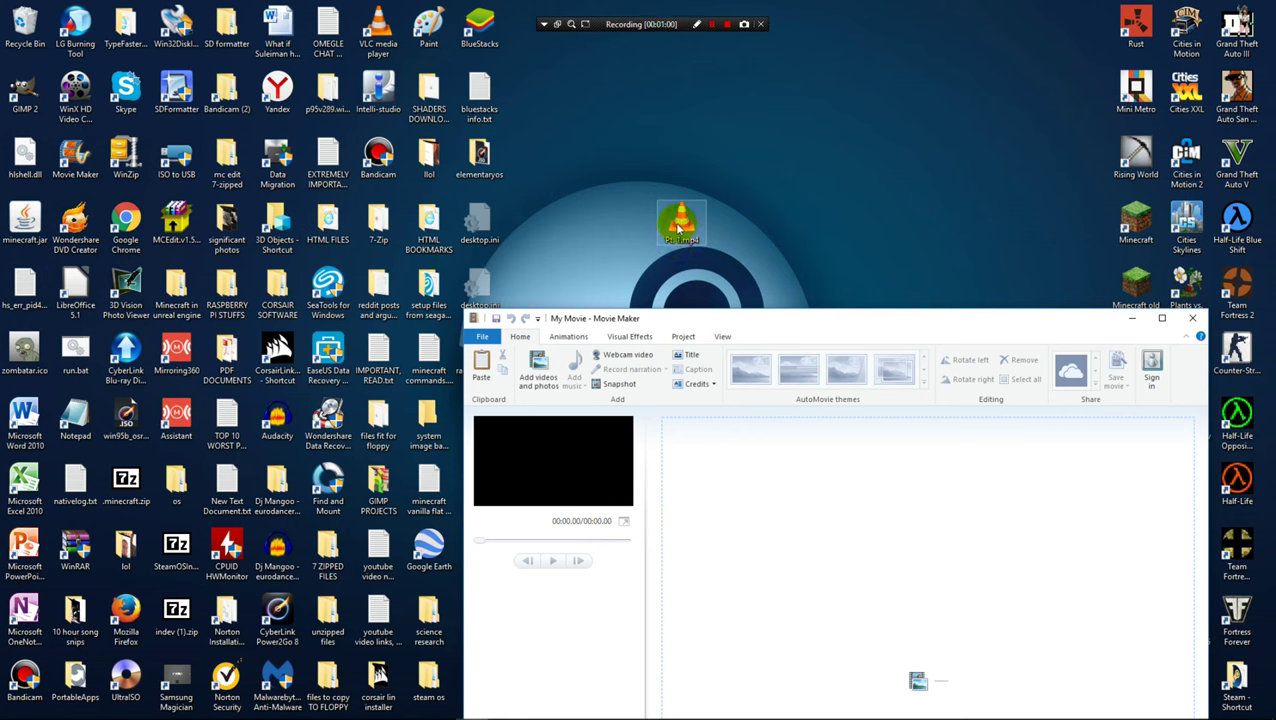
{"action": "left_click_drag", "start_coordinate": [679, 232], "coordinate": [523, 283]}
{"action": "left_click", "coordinate": [683, 224]}
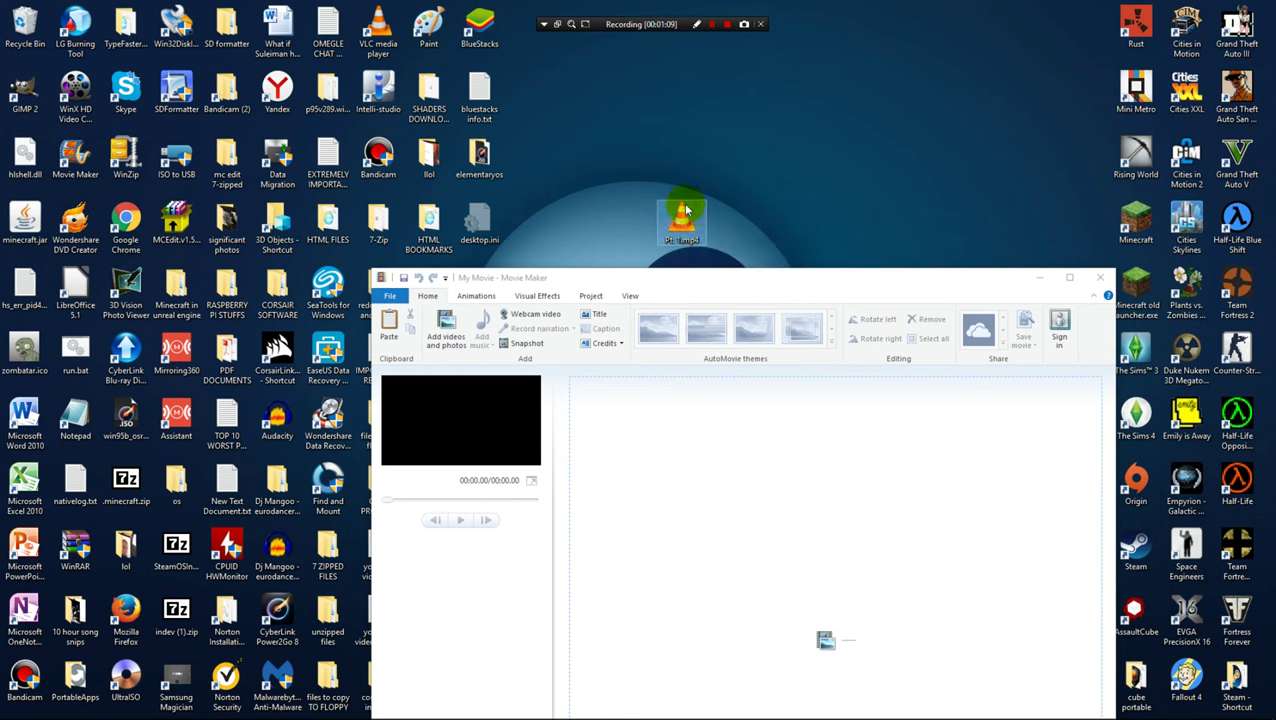
{"action": "left_click_drag", "start_coordinate": [660, 240], "coordinate": [685, 224]}
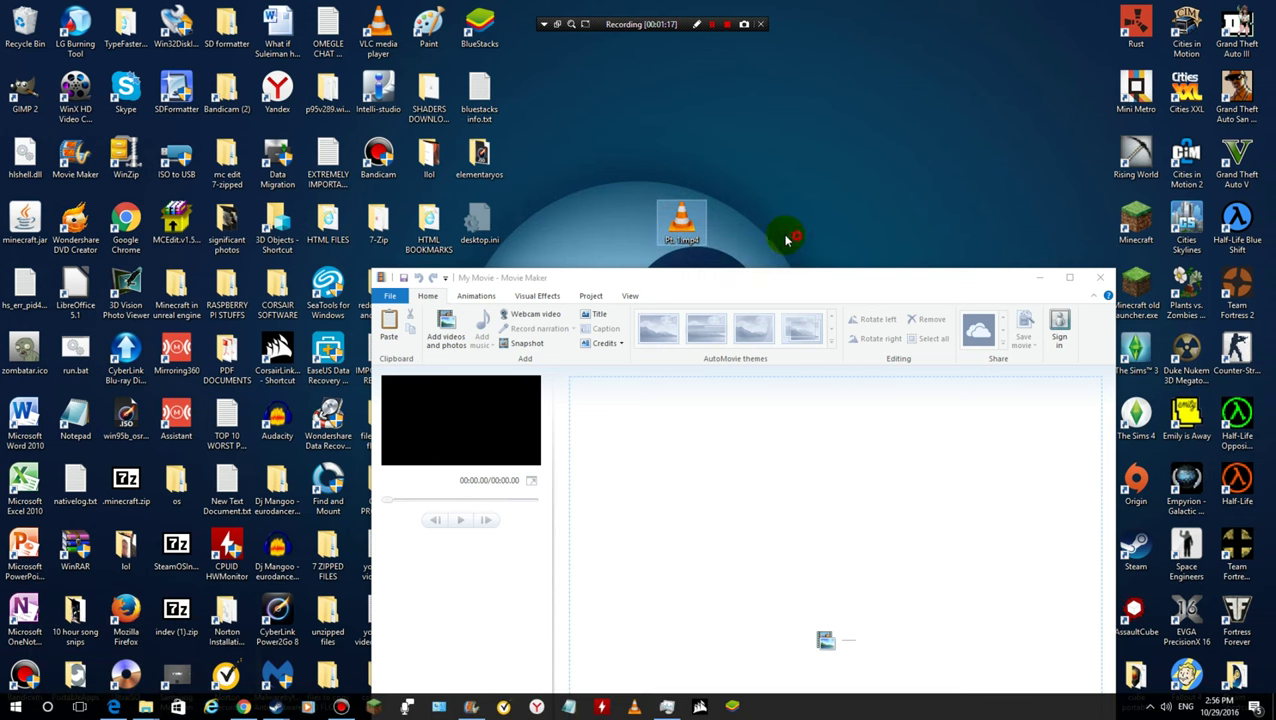
{"action": "left_click", "coordinate": [686, 228]}
{"action": "left_click_drag", "start_coordinate": [690, 232], "coordinate": [830, 640]}
{"action": "left_click_drag", "start_coordinate": [751, 297], "coordinate": [700, 56]}
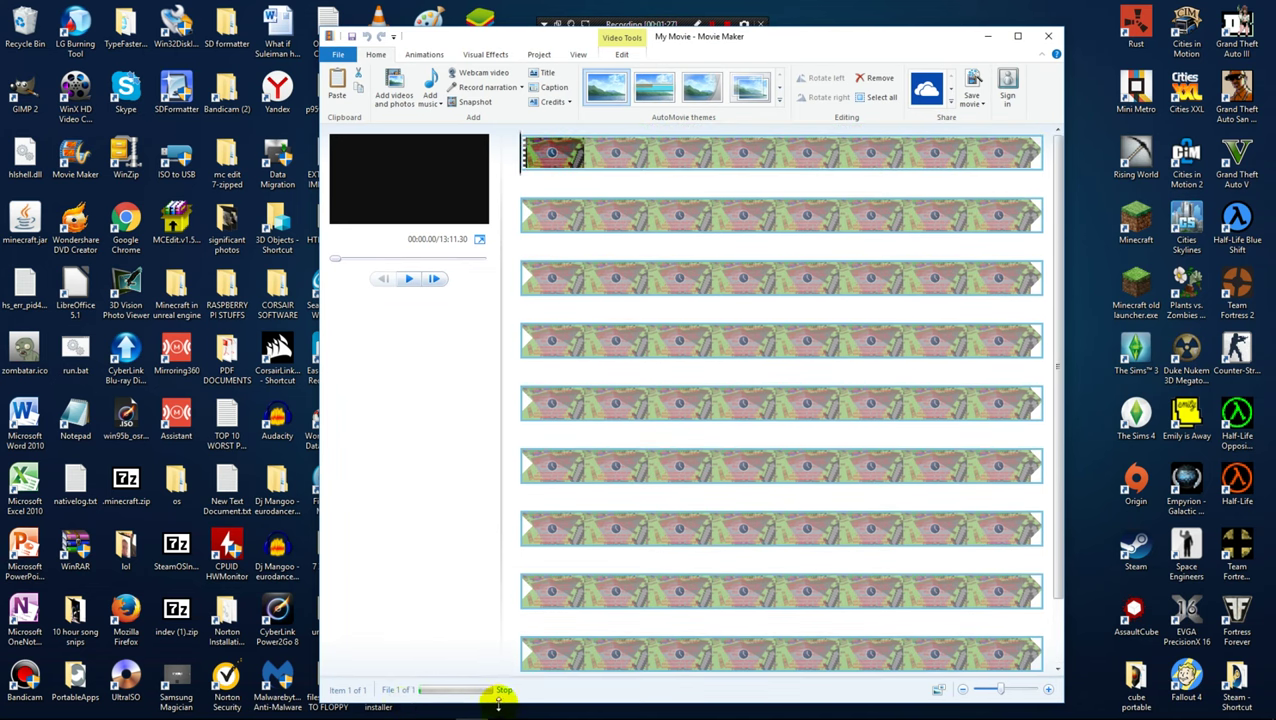
Show the movie-saving presets and scroll down to the custom ones, such as crimea documentary and asd.
{"action": "left_click_drag", "start_coordinate": [812, 30], "coordinate": [850, 144]}
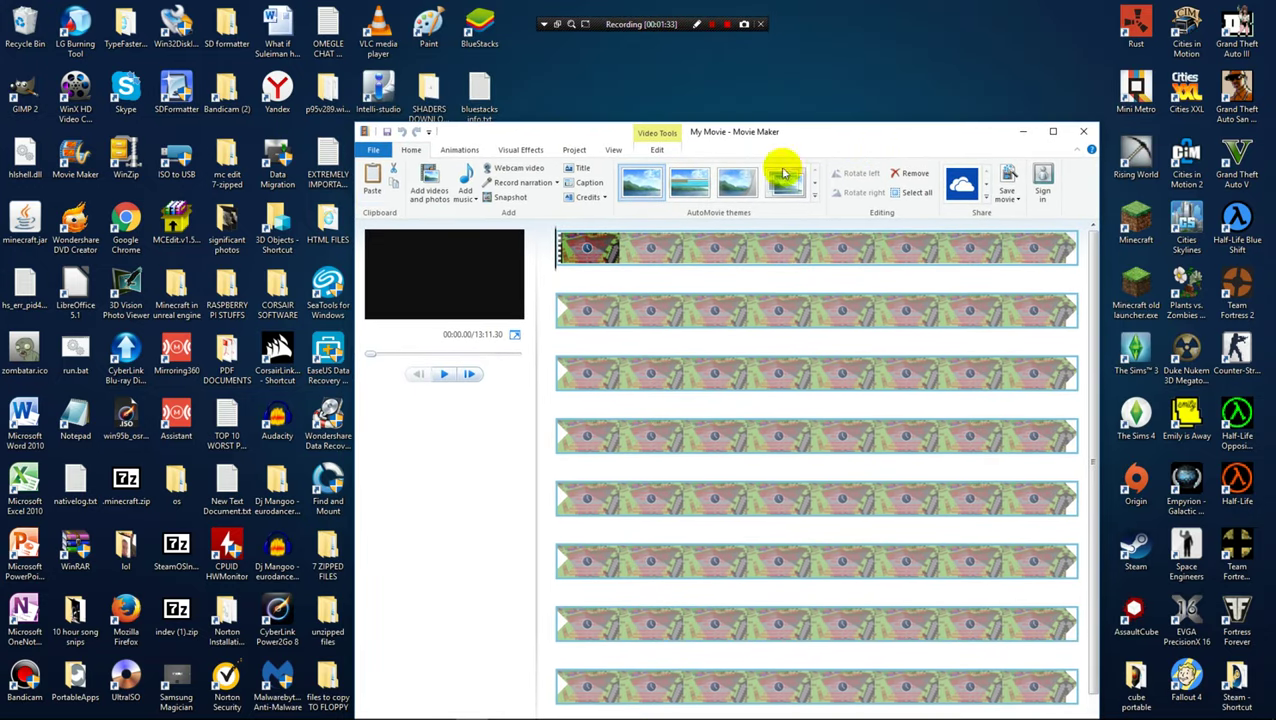
{"action": "left_click", "coordinate": [372, 152]}
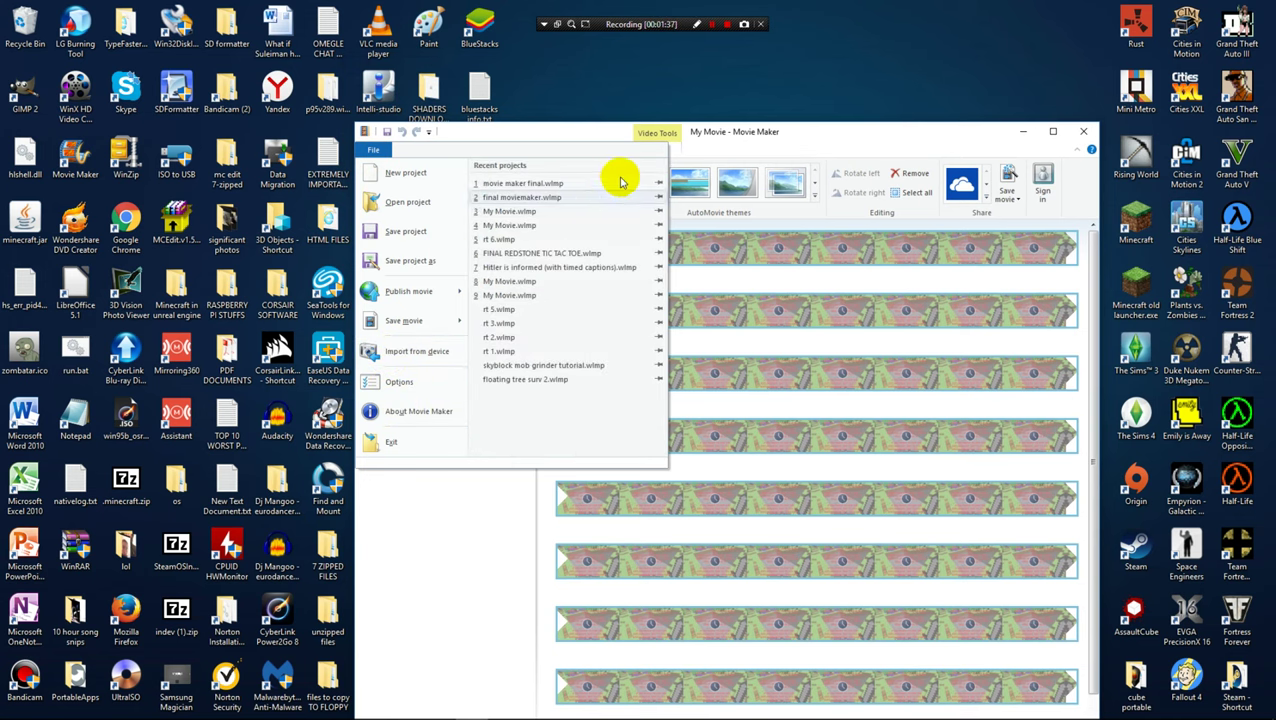
{"action": "left_click", "coordinate": [485, 525]}
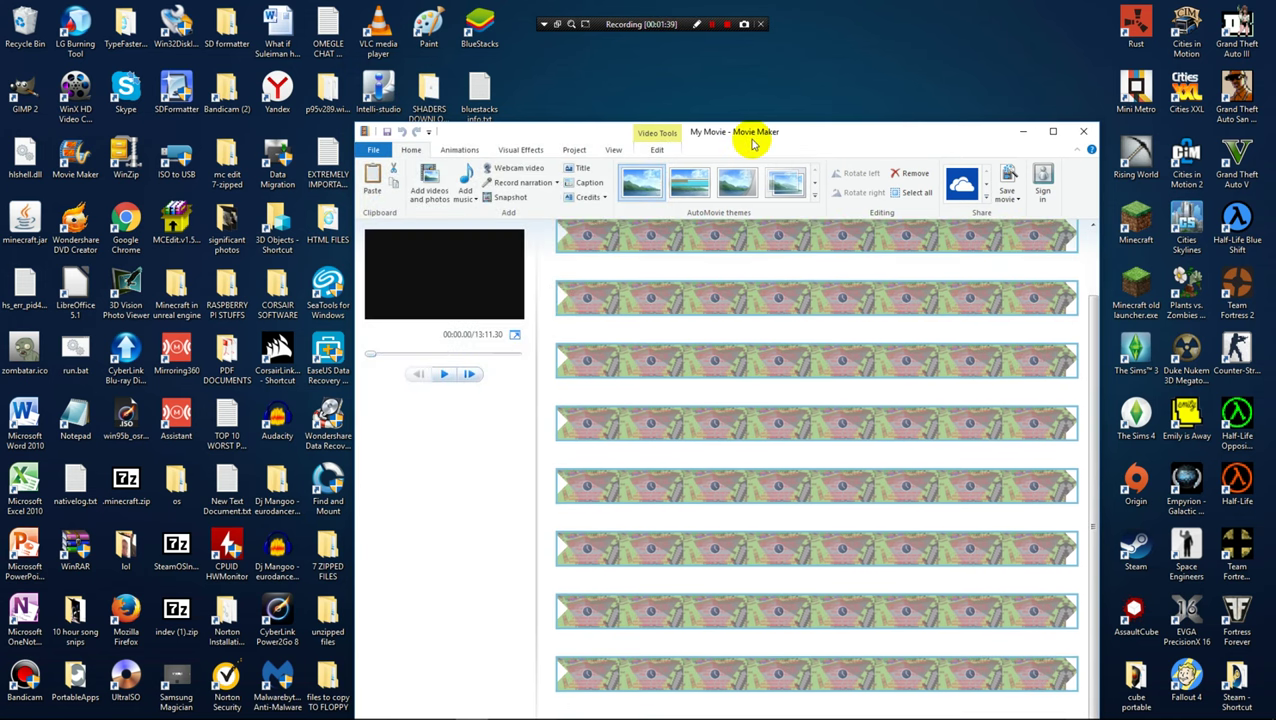
{"action": "left_click_drag", "start_coordinate": [751, 135], "coordinate": [760, 45]}
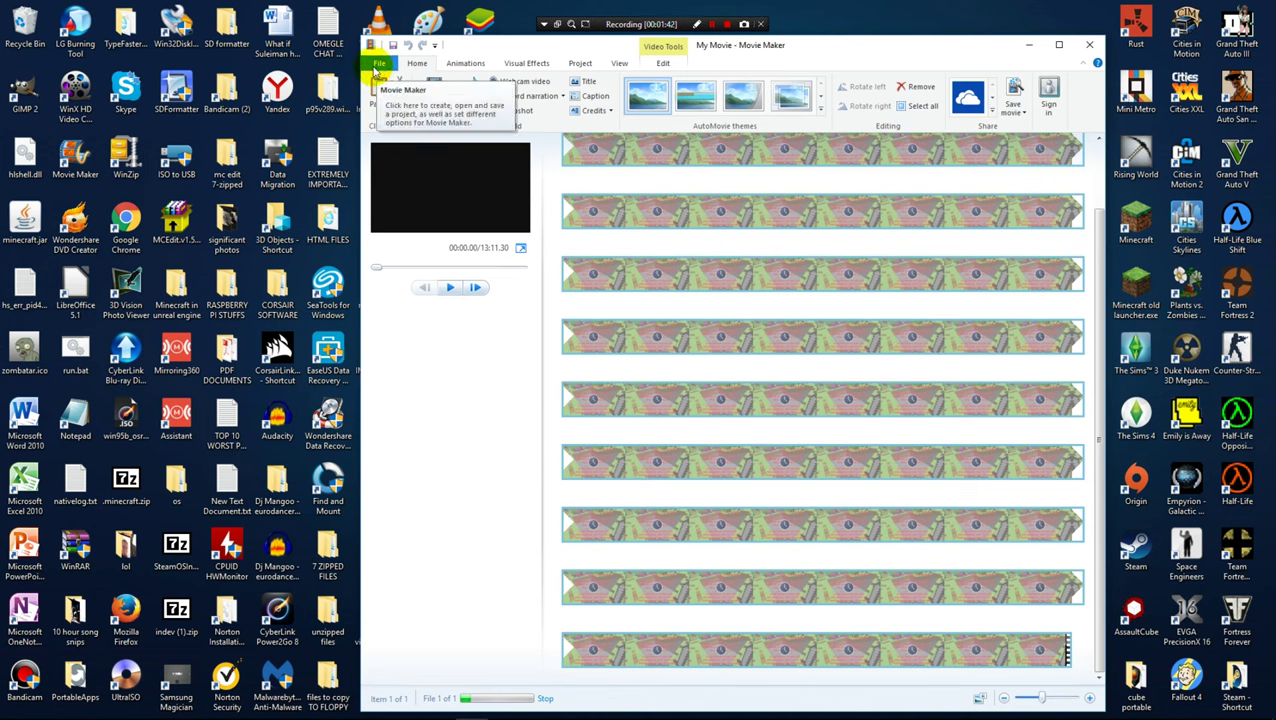
{"action": "left_click", "coordinate": [378, 72]}
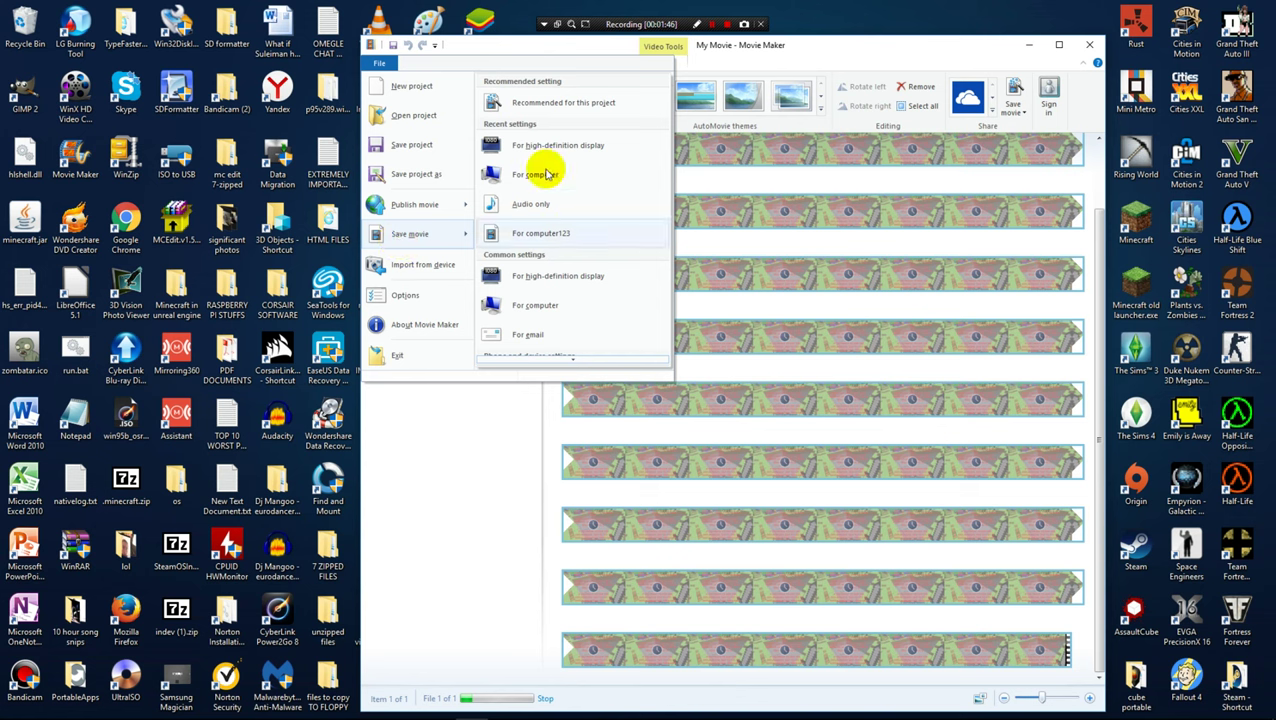
{"action": "scroll", "coordinate": [538, 158], "scroll_direction": "down", "scroll_amount": 5}
{"action": "scroll", "coordinate": [531, 150], "scroll_direction": "down", "scroll_amount": 5}
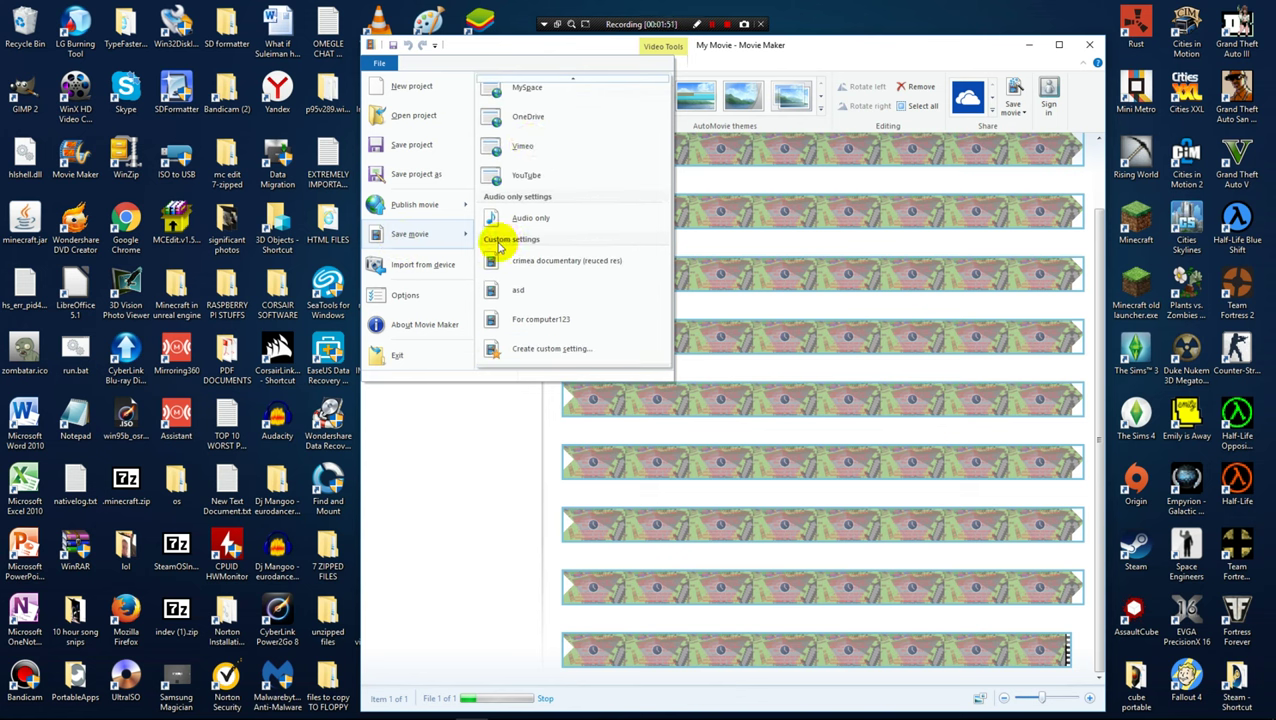
Create a new custom save setting from <New> and begin naming it 'cropping videos tutorial'.
{"action": "left_click", "coordinate": [547, 349]}
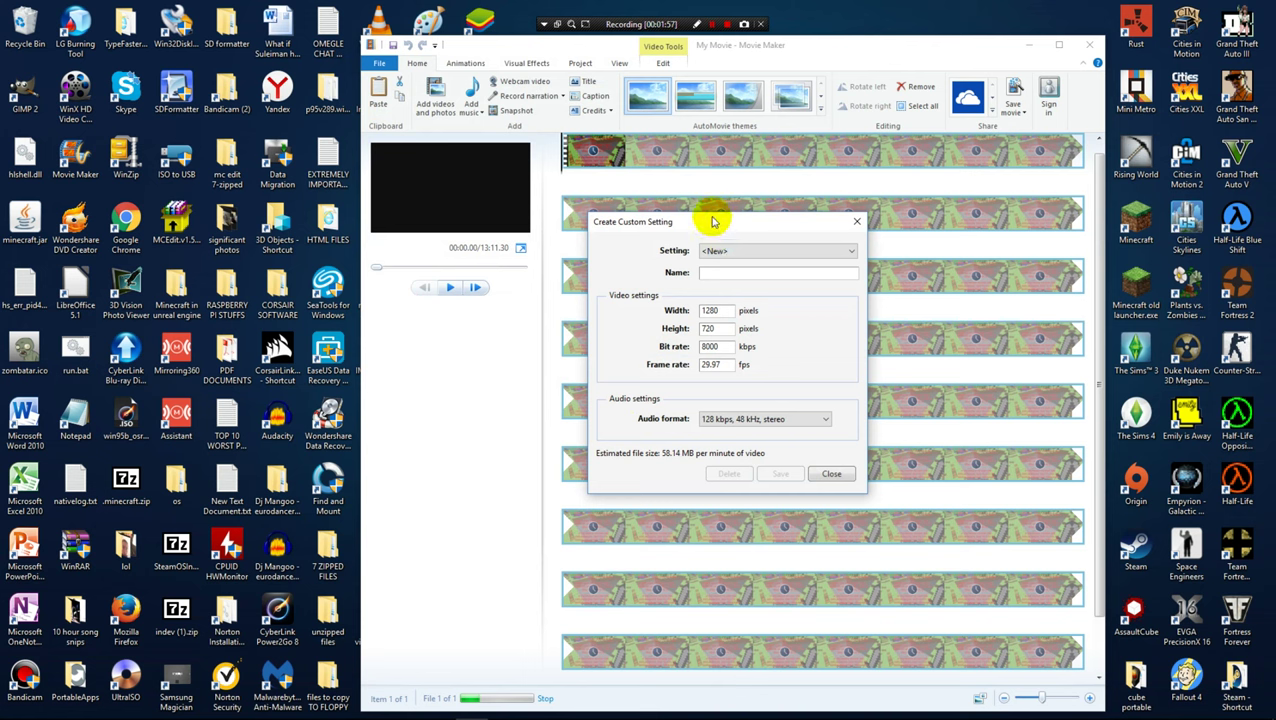
{"action": "left_click_drag", "start_coordinate": [713, 220], "coordinate": [758, 272]}
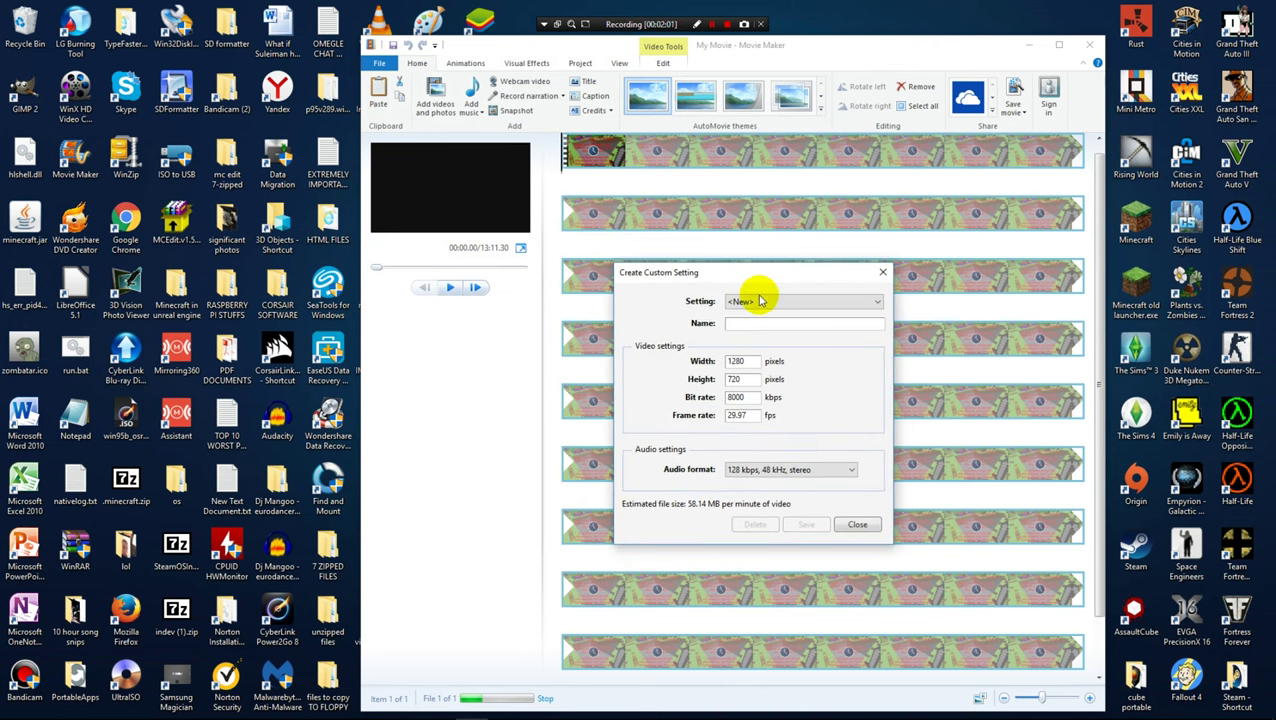
{"action": "left_click", "coordinate": [758, 300]}
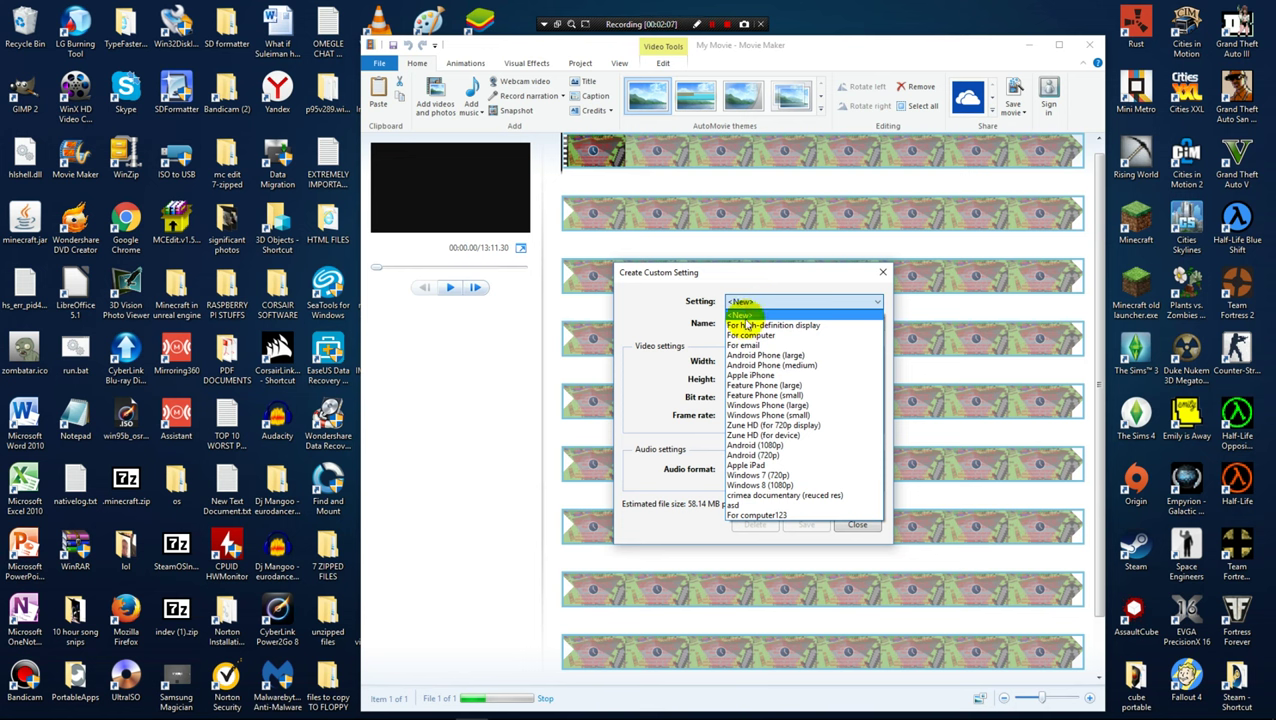
{"action": "left_click", "coordinate": [752, 324]}
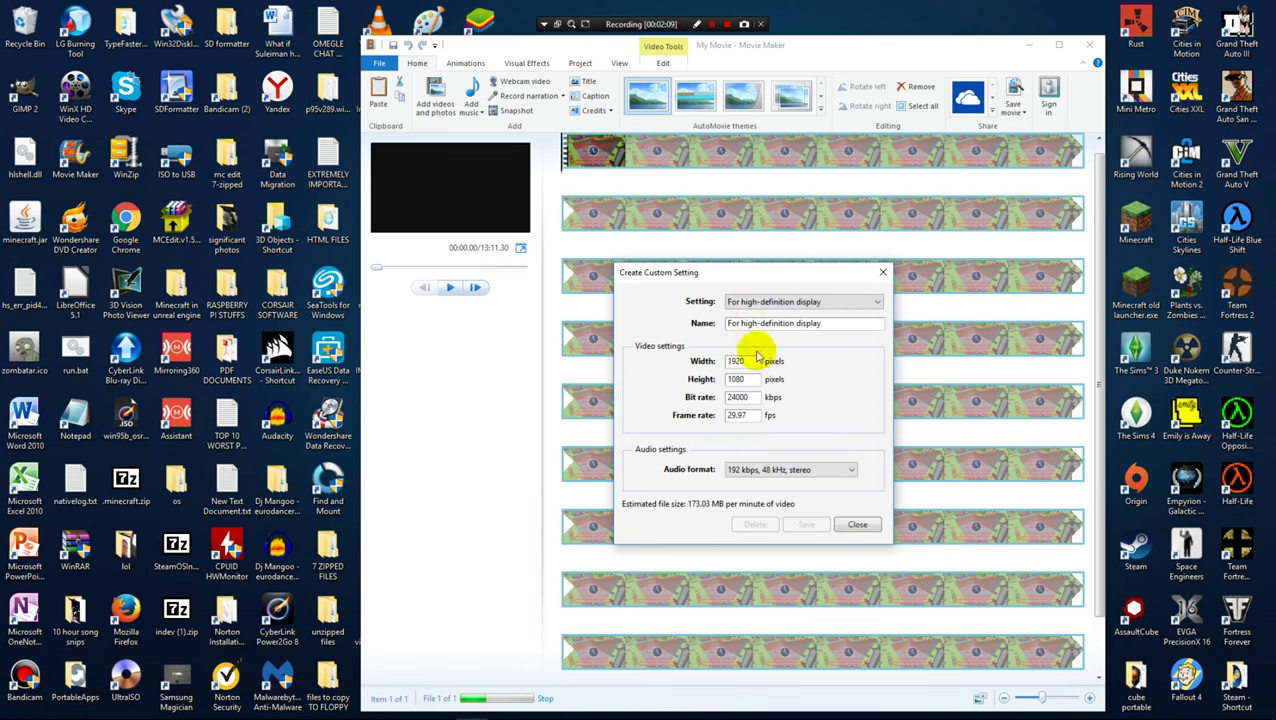
{"action": "left_click", "coordinate": [780, 303]}
{"action": "left_click", "coordinate": [771, 317]}
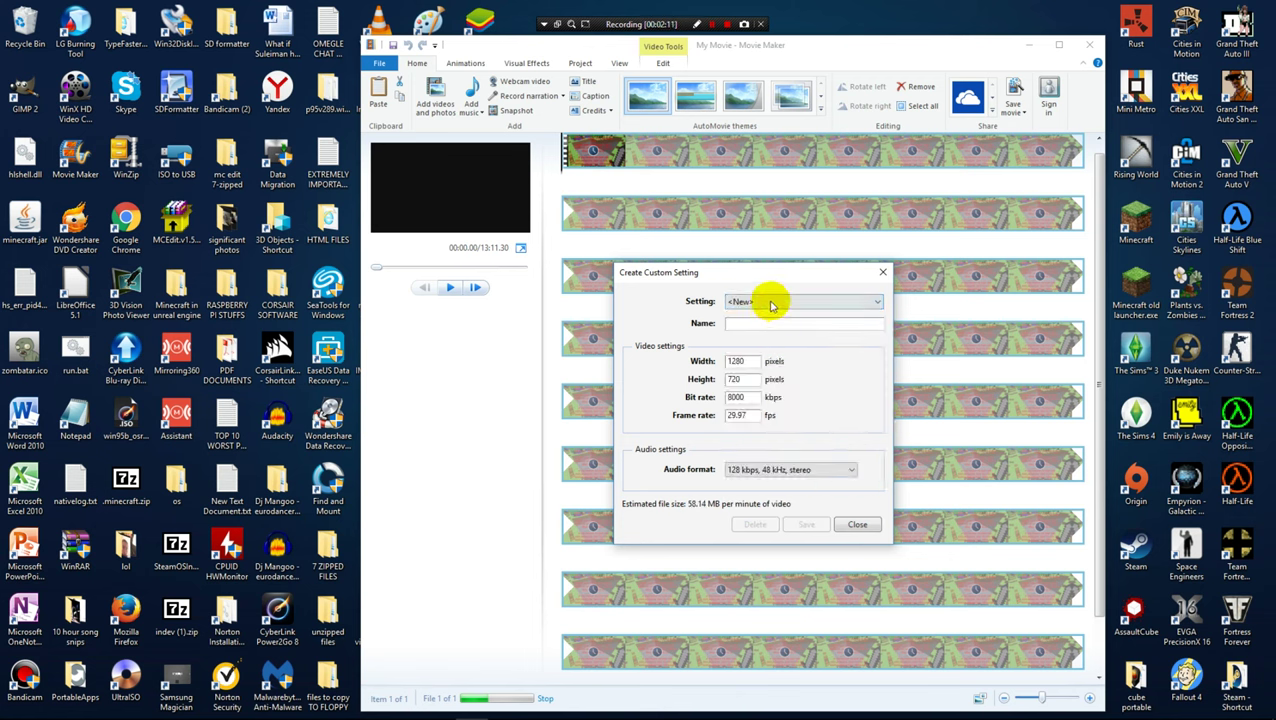
{"action": "left_click", "coordinate": [755, 324]}
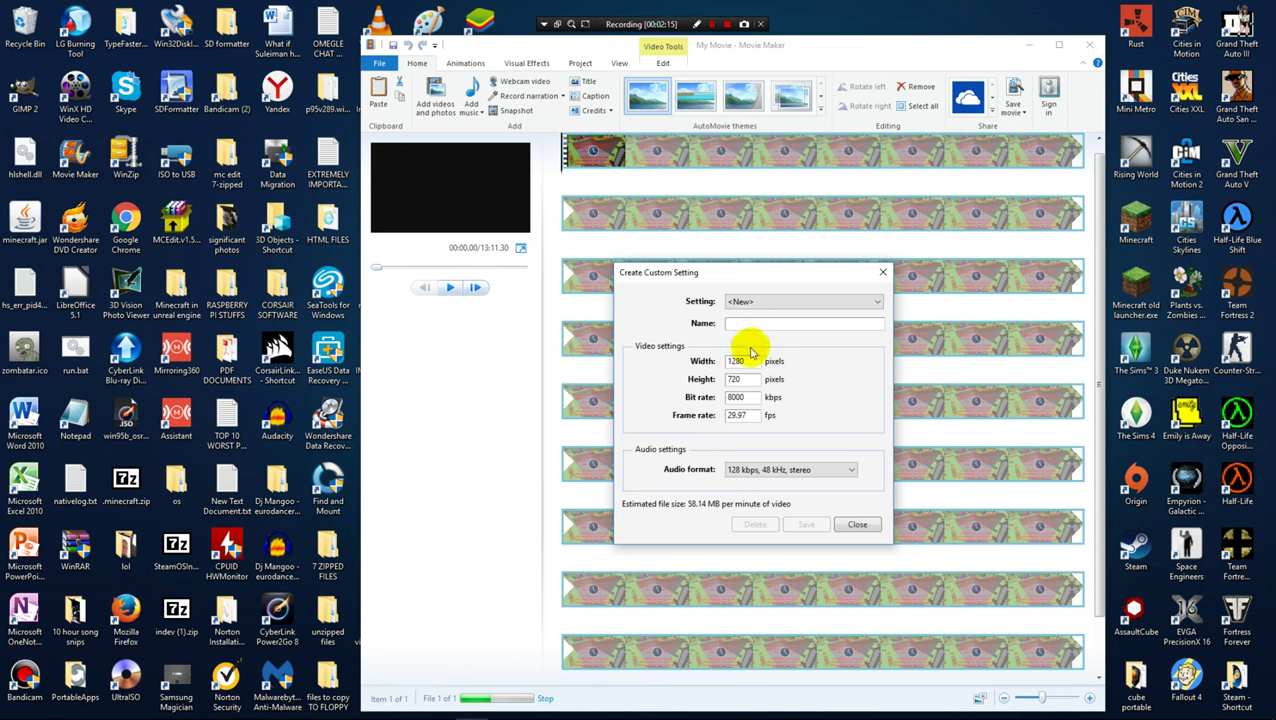
{"action": "type", "text": "cropping videos tutorial"}
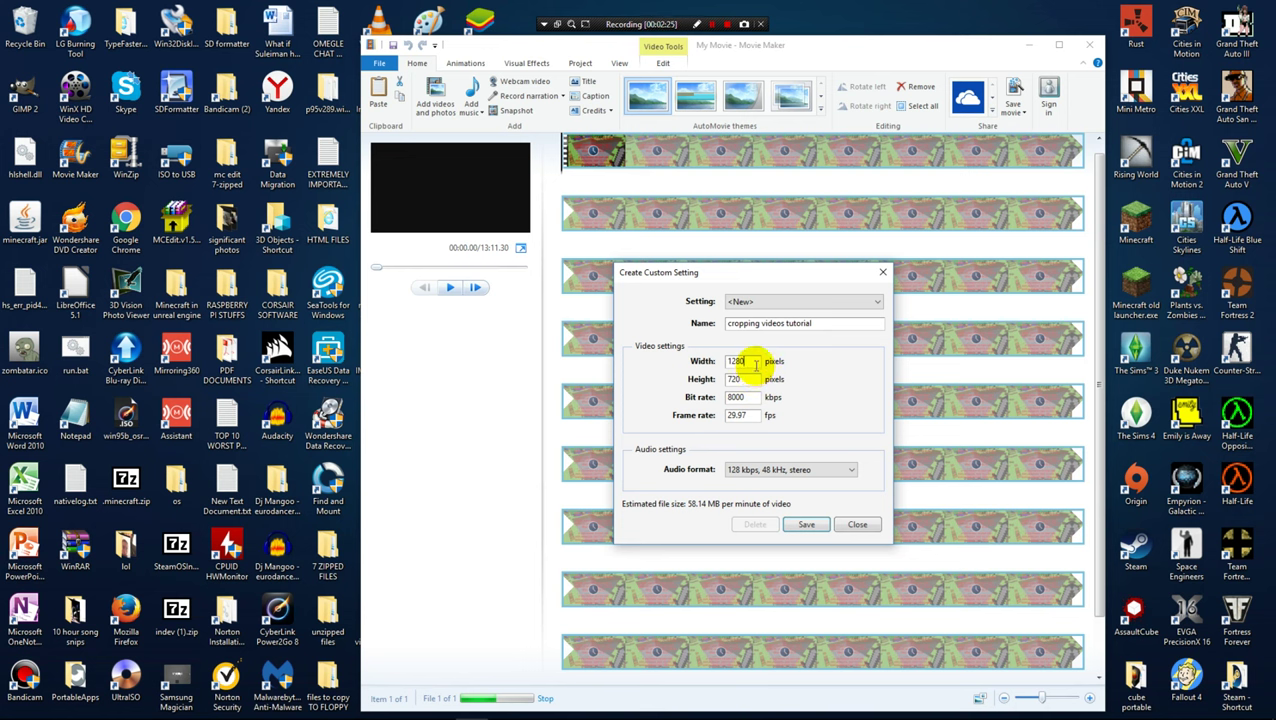
Set the custom setting to 100 × 600 pixels, keeping 8000 kbps bit rate and 29.97 fps.
{"action": "type", "text": "0"}
{"action": "key", "text": "BackSpace"}
{"action": "key", "text": "BackSpace"}
{"action": "key", "text": "BackSpace"}
{"action": "key", "text": "BackSpace"}
{"action": "type", "text": "100"}
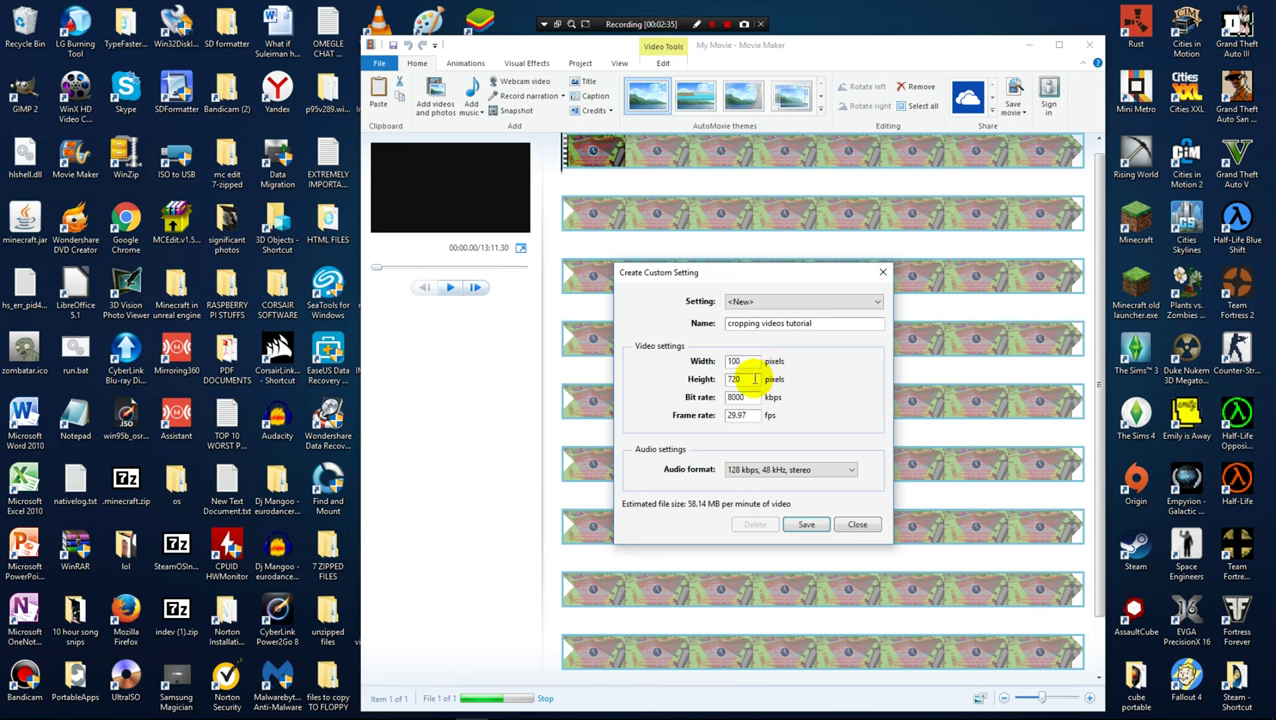
{"action": "left_click", "coordinate": [754, 379]}
{"action": "key", "text": "BackSpace"}
{"action": "key", "text": "BackSpace"}
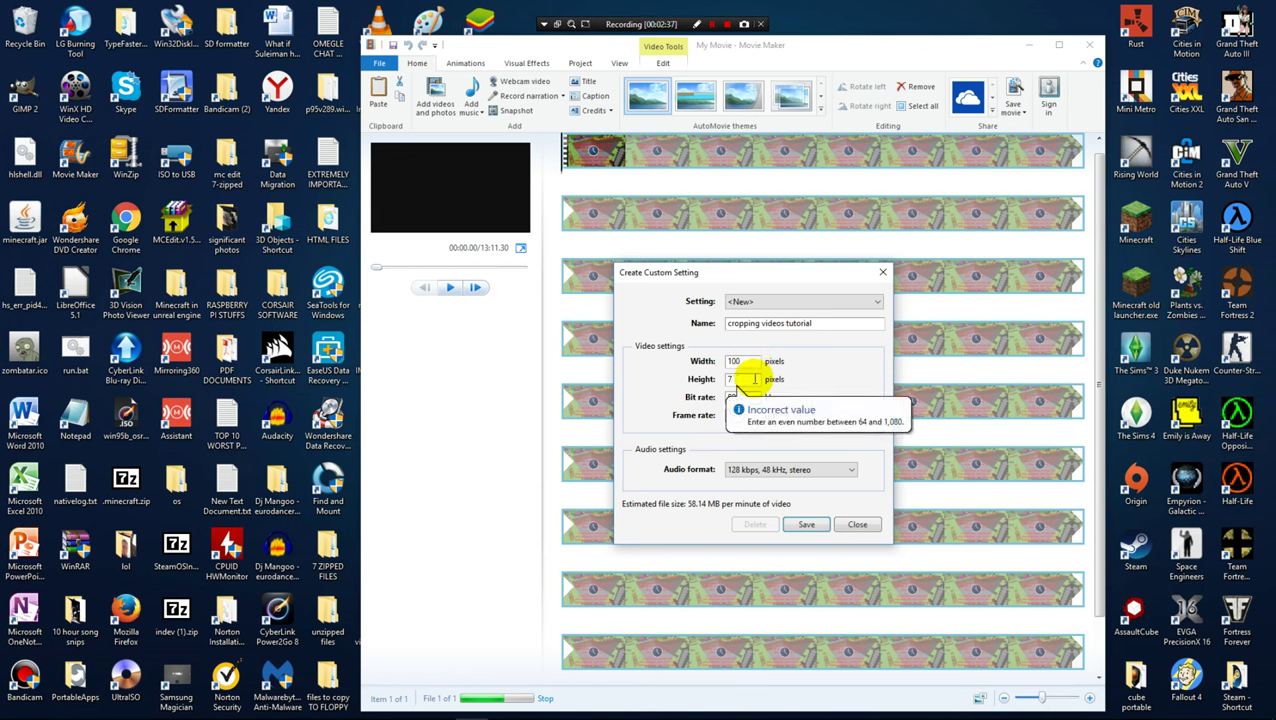
{"action": "key", "text": "BackSpace"}
{"action": "type", "text": "600"}
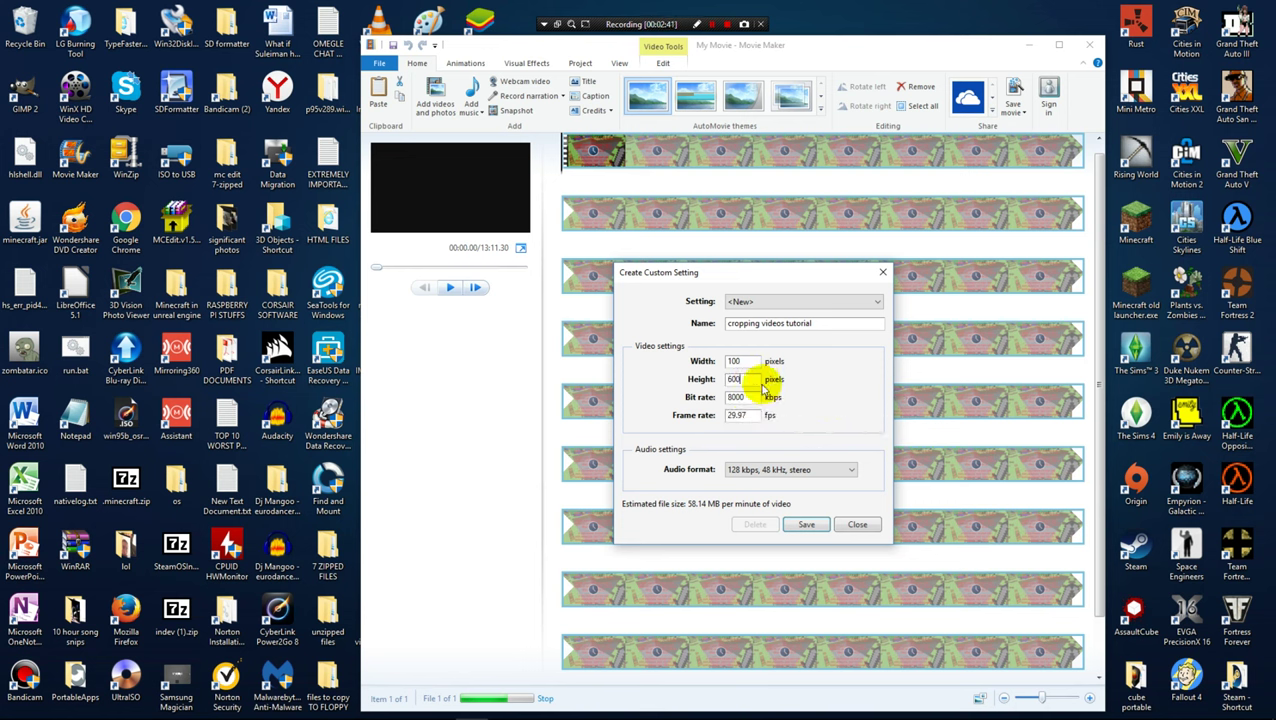
{"action": "left_click", "coordinate": [754, 362]}
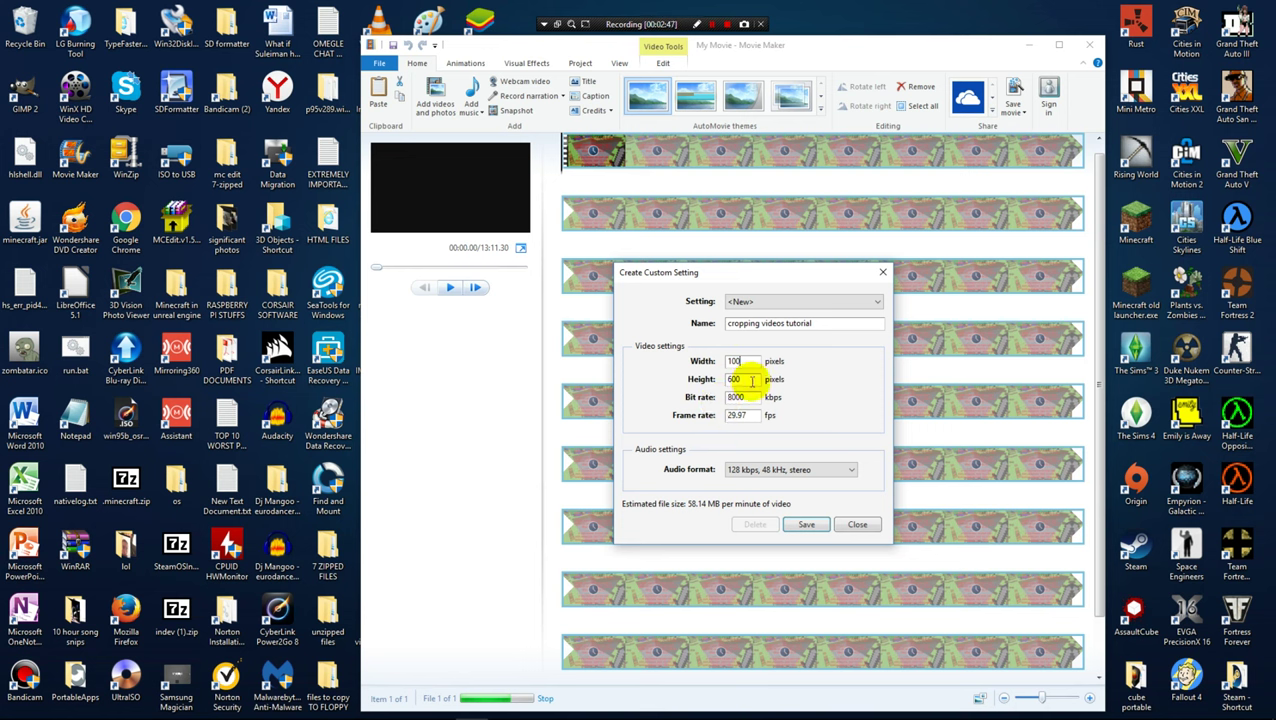
{"action": "double_click", "coordinate": [752, 397]}
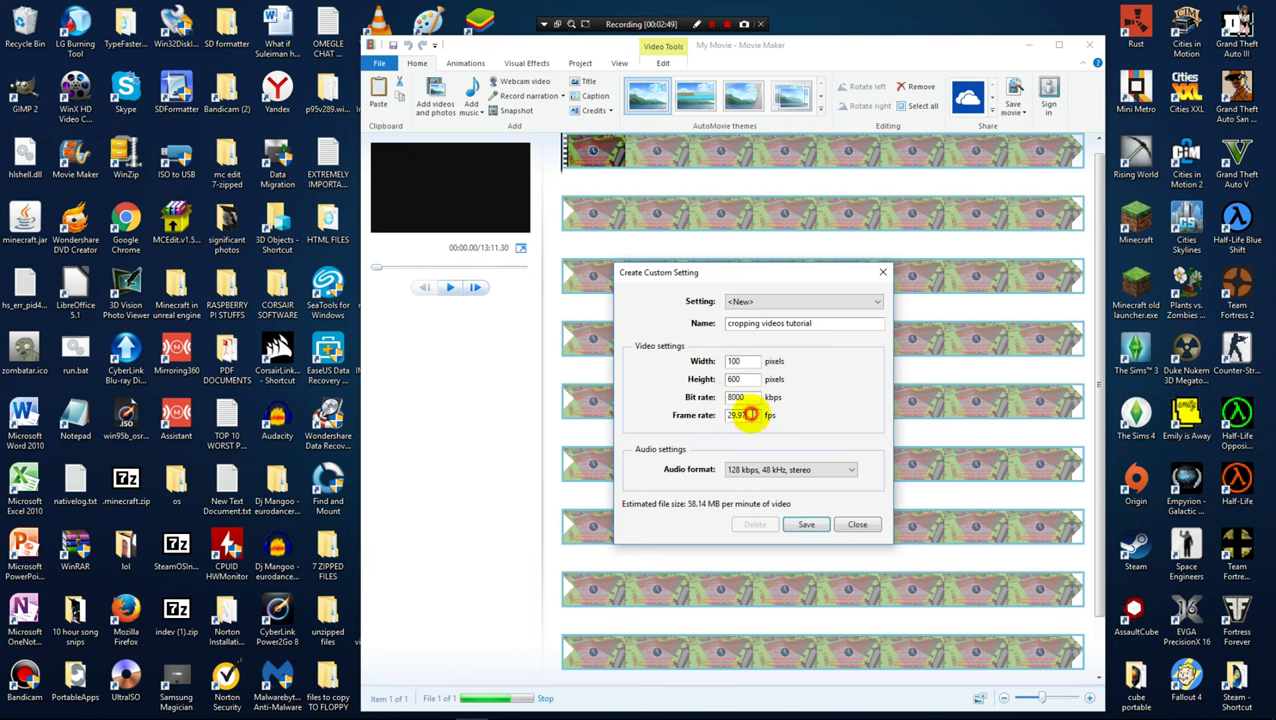
{"action": "double_click", "coordinate": [746, 413]}
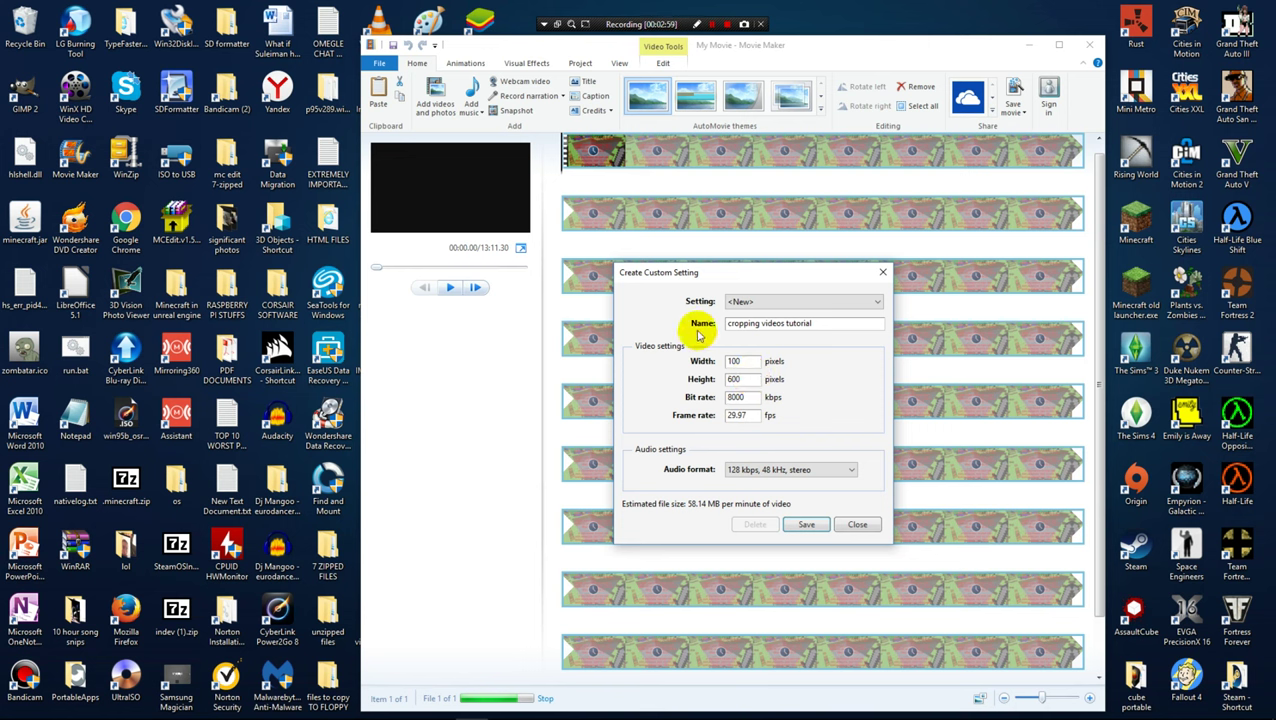
Keep 128 kbps, 48 kHz stereo audio and fix the width to 1000 pixels.
{"action": "left_click", "coordinate": [770, 470]}
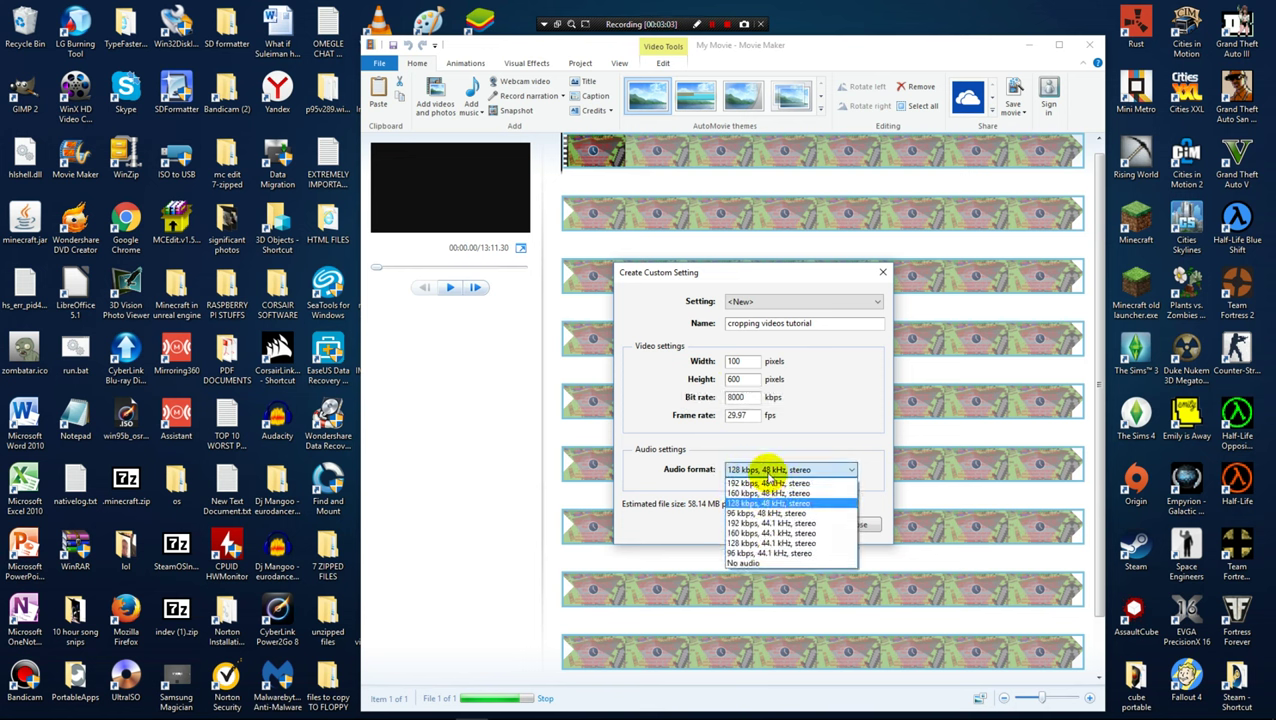
{"action": "left_click", "coordinate": [768, 470]}
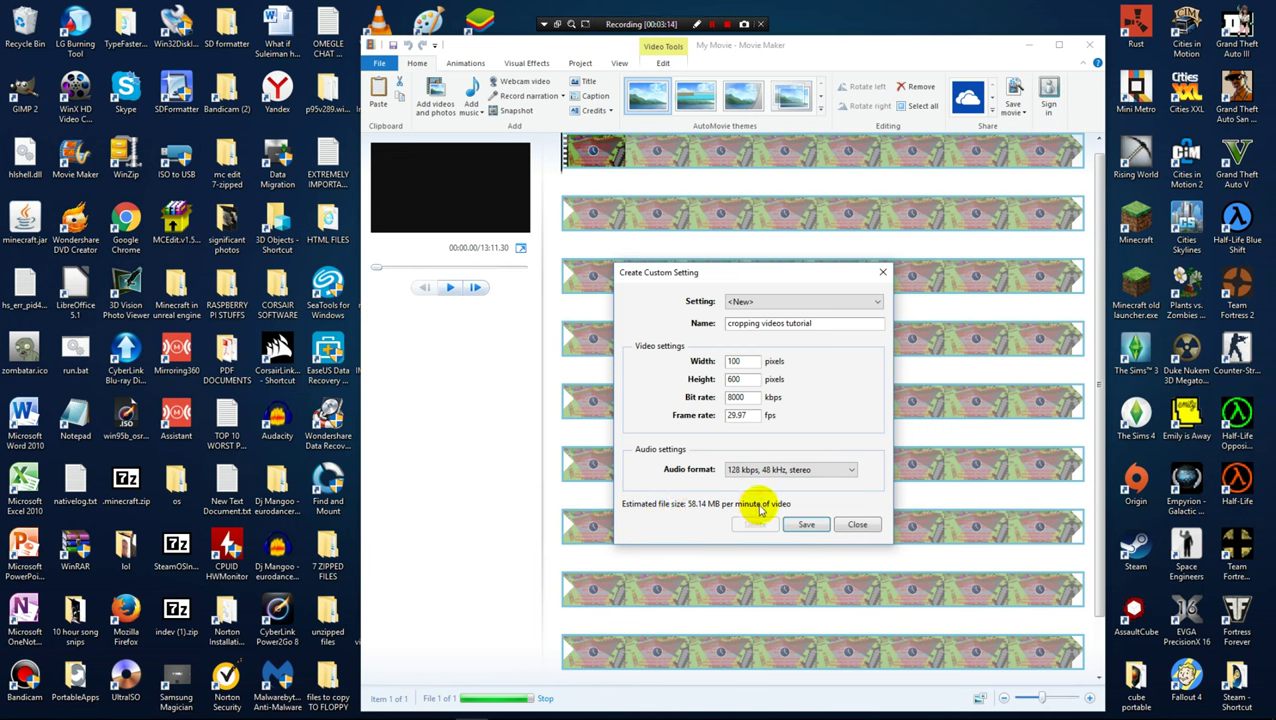
{"action": "double_click", "coordinate": [745, 366]}
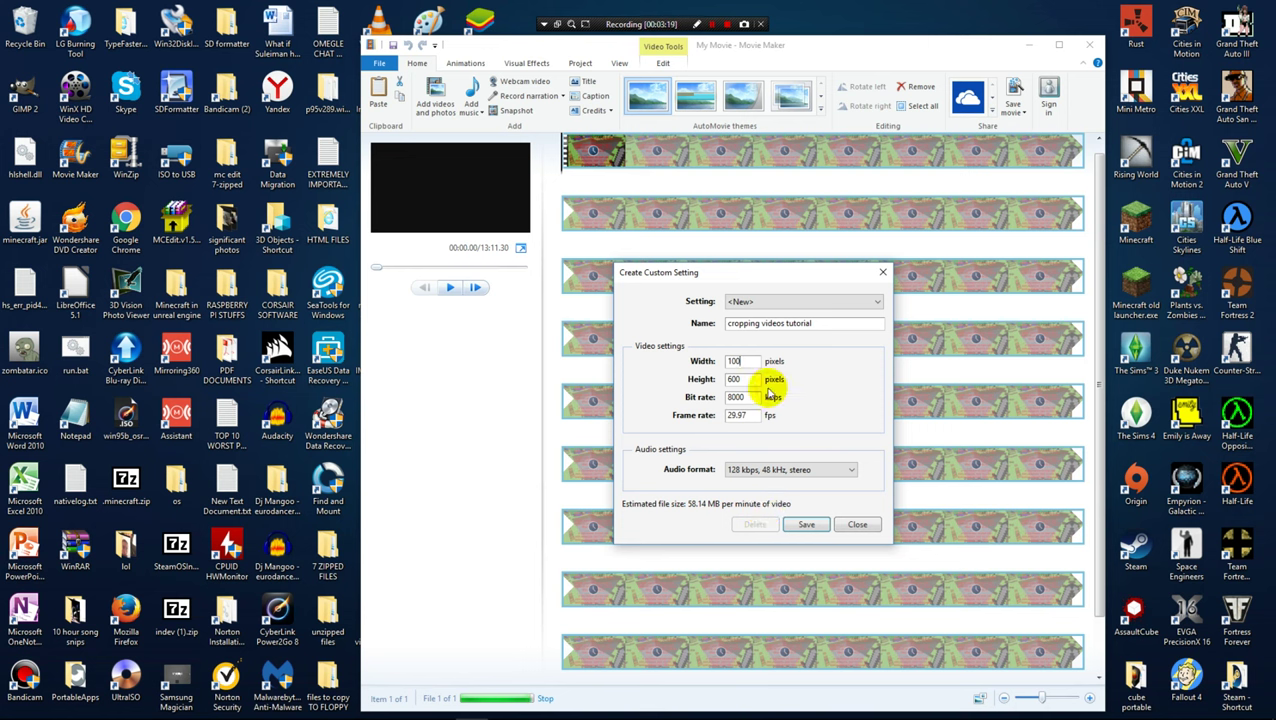
{"action": "double_click", "coordinate": [738, 417]}
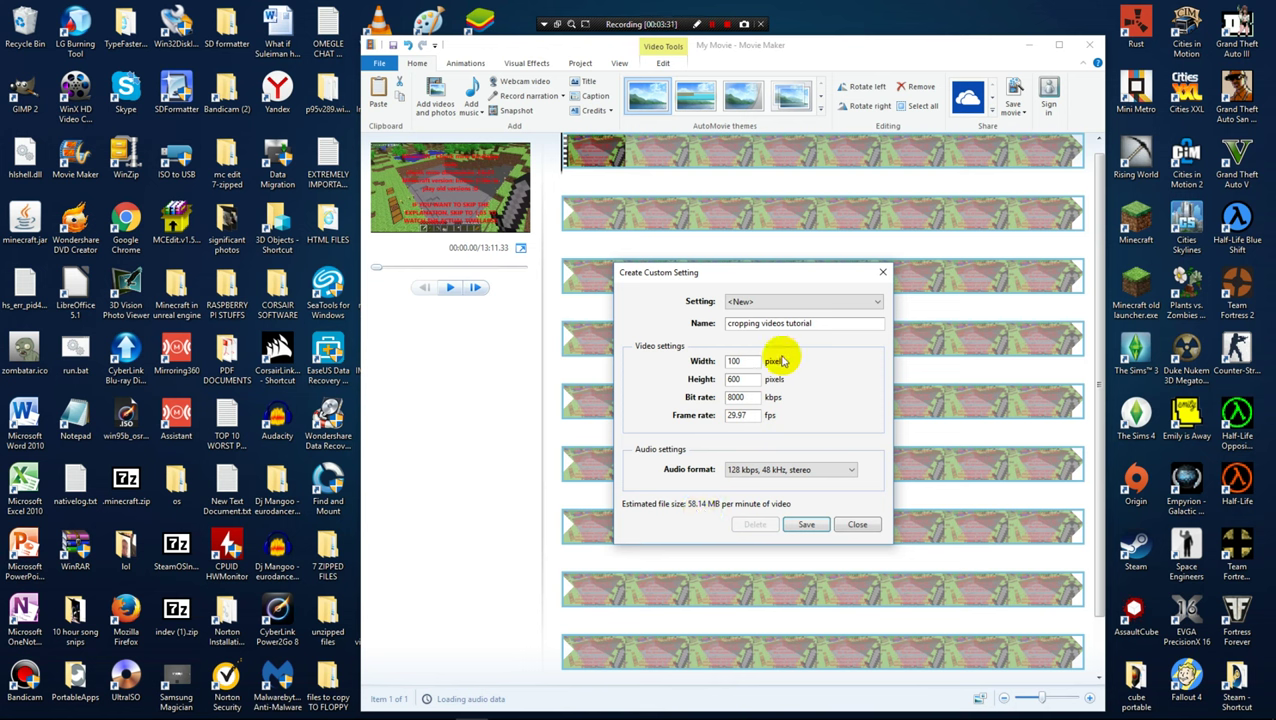
{"action": "left_click", "coordinate": [750, 362]}
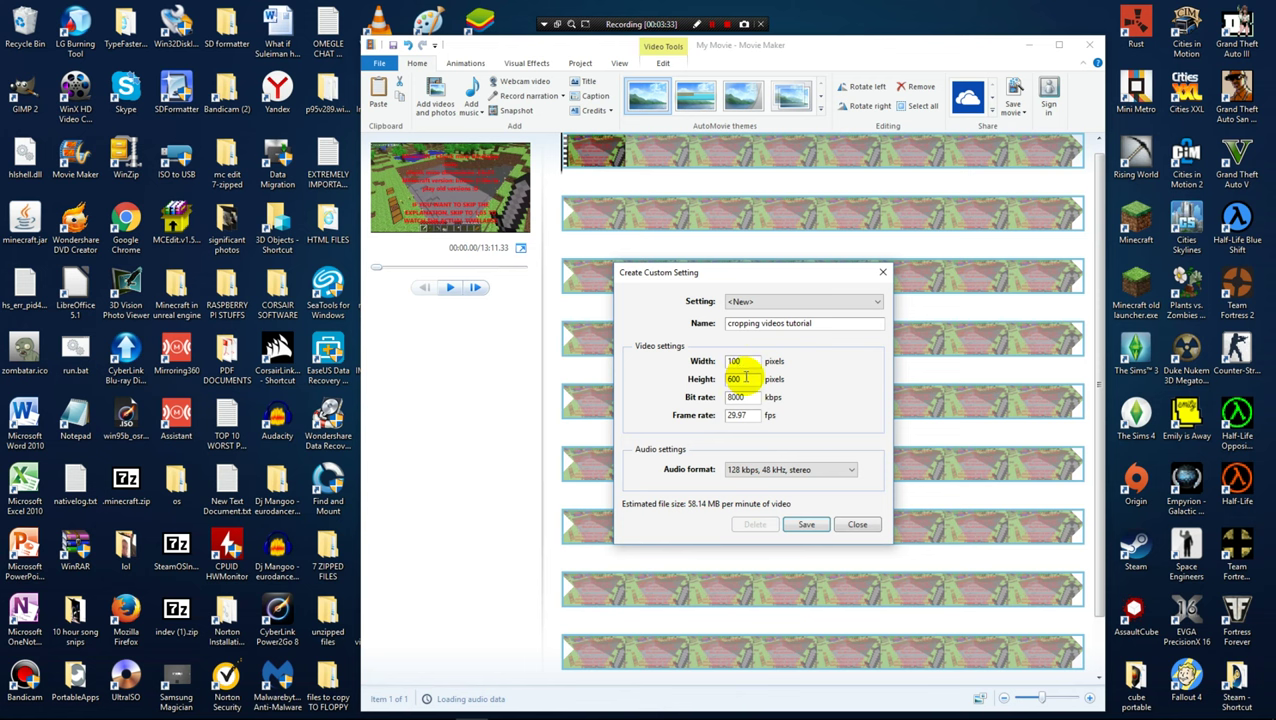
{"action": "type", "text": "0"}
{"action": "left_click", "coordinate": [740, 379]}
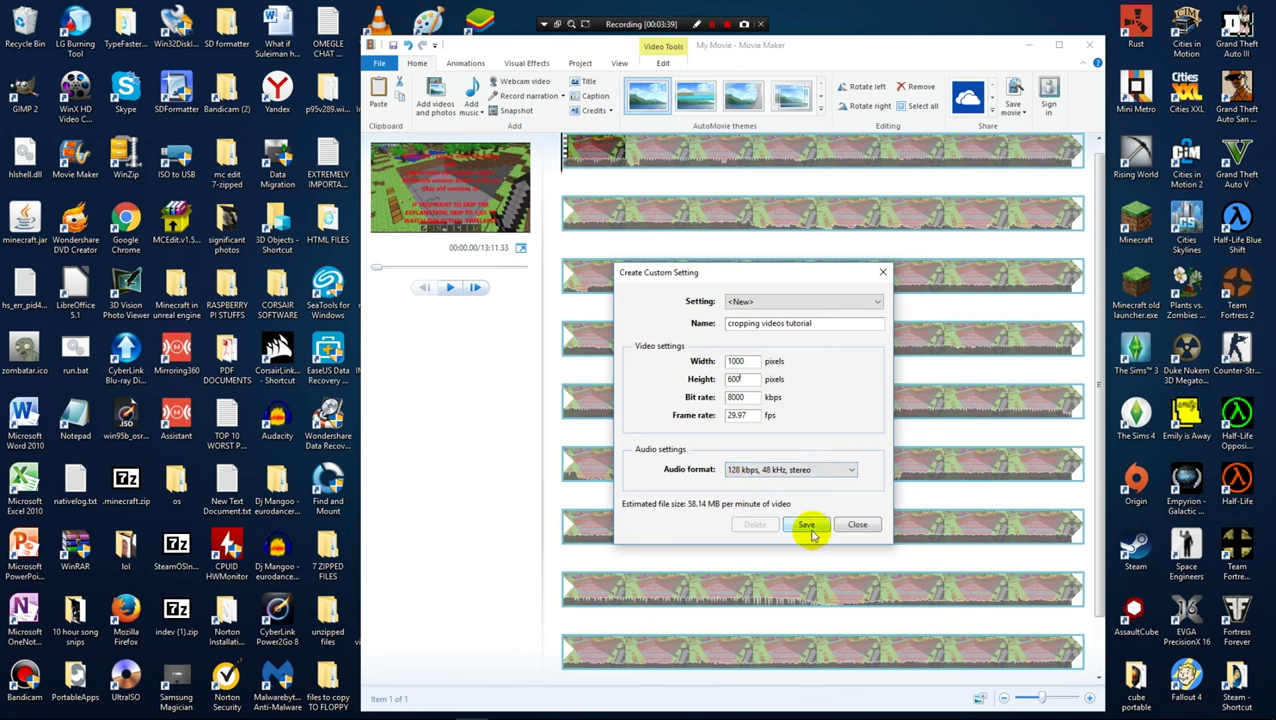
Save the setting as 'cropping videos tutorial.wlvs' and close the custom setting editor.
{"action": "left_click", "coordinate": [806, 525]}
{"action": "left_click", "coordinate": [849, 577]}
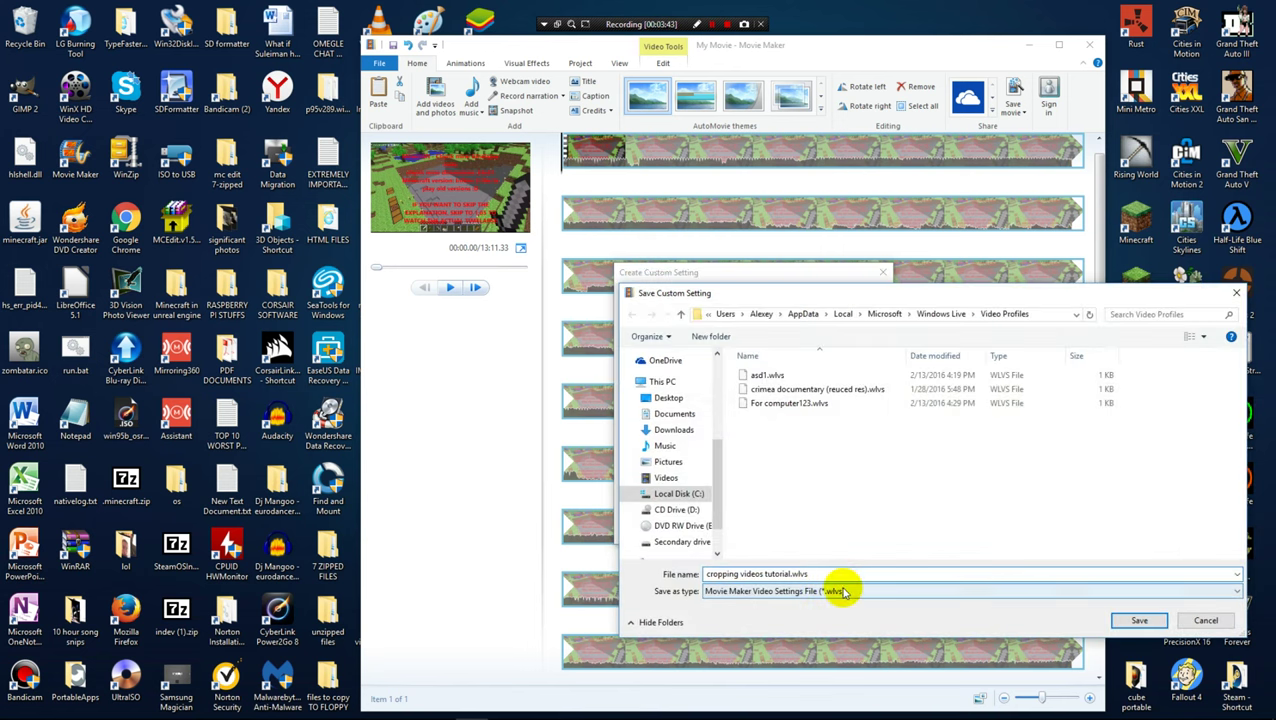
{"action": "left_click_drag", "start_coordinate": [898, 293], "coordinate": [744, 253]}
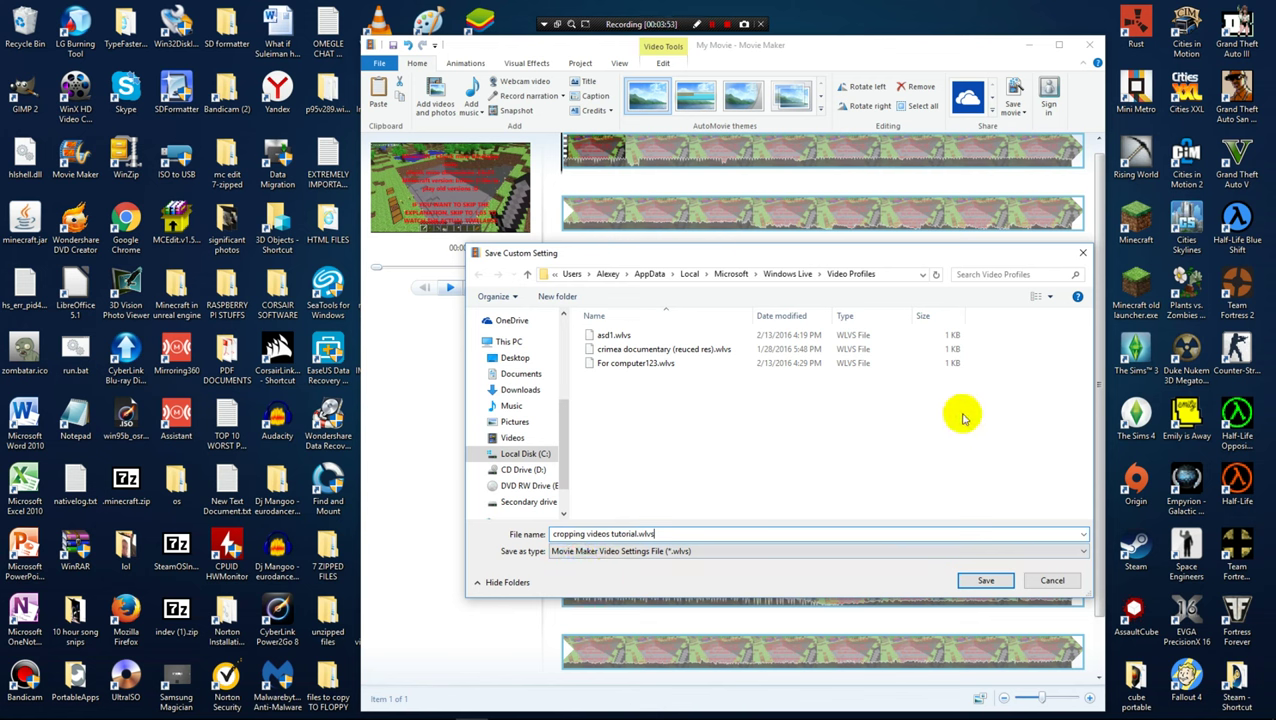
{"action": "left_click", "coordinate": [985, 581]}
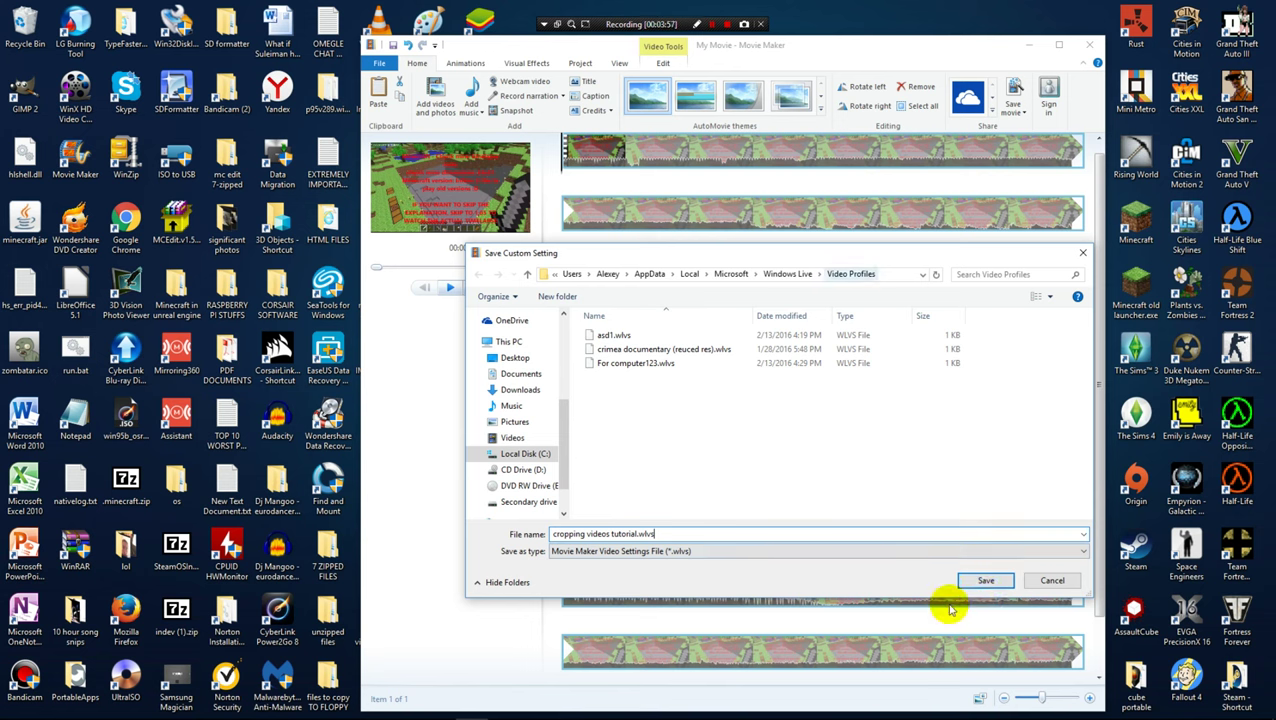
{"action": "left_click", "coordinate": [976, 583]}
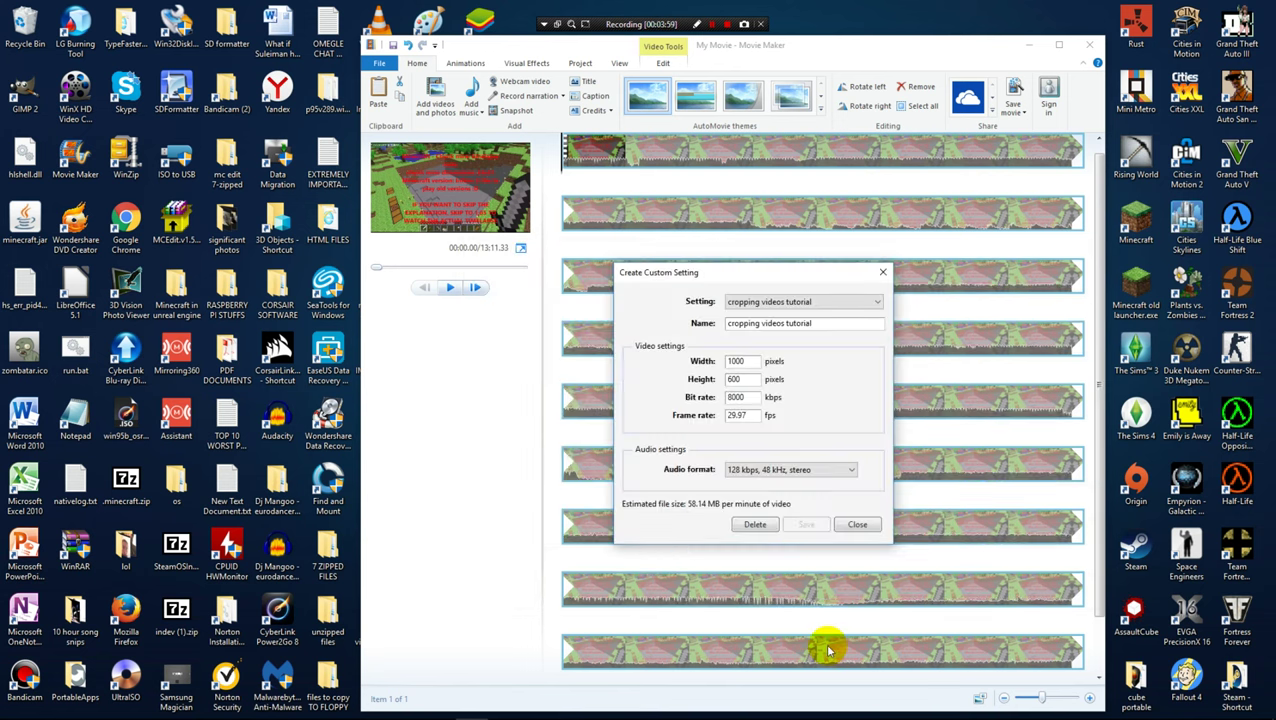
{"action": "left_click", "coordinate": [862, 526]}
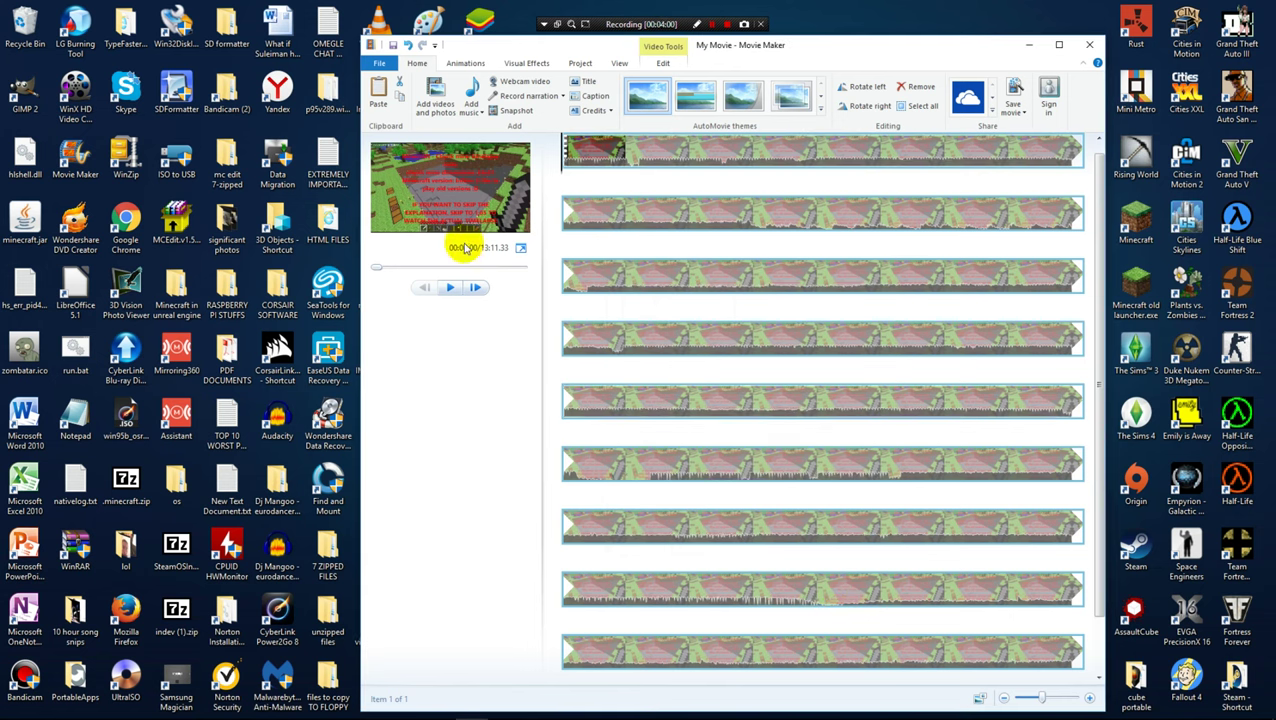
Find the cropping videos tutorial preset (1000 × 600) among the custom save settings.
{"action": "left_click", "coordinate": [379, 62]}
{"action": "mouse_move", "coordinate": [447, 234]}
{"action": "scroll", "coordinate": [521, 240], "scroll_direction": "down", "scroll_amount": 5}
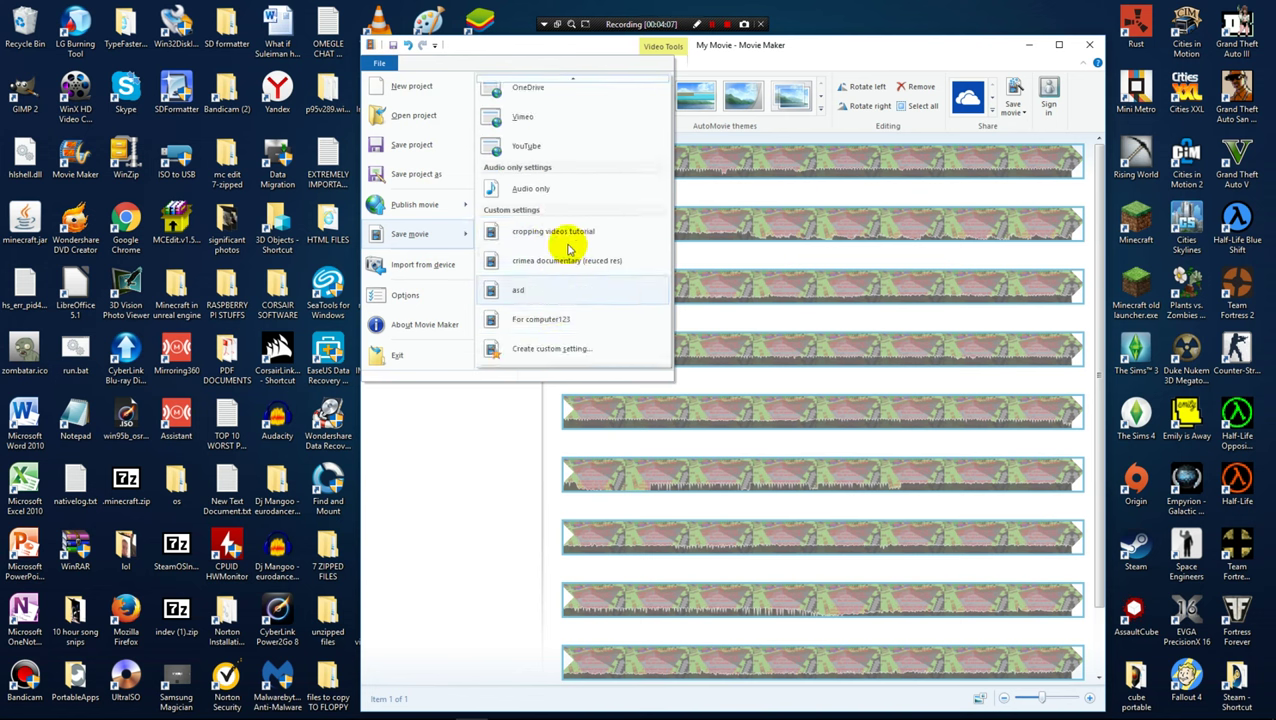
{"action": "scroll", "coordinate": [561, 336], "scroll_direction": "up", "scroll_amount": 1}
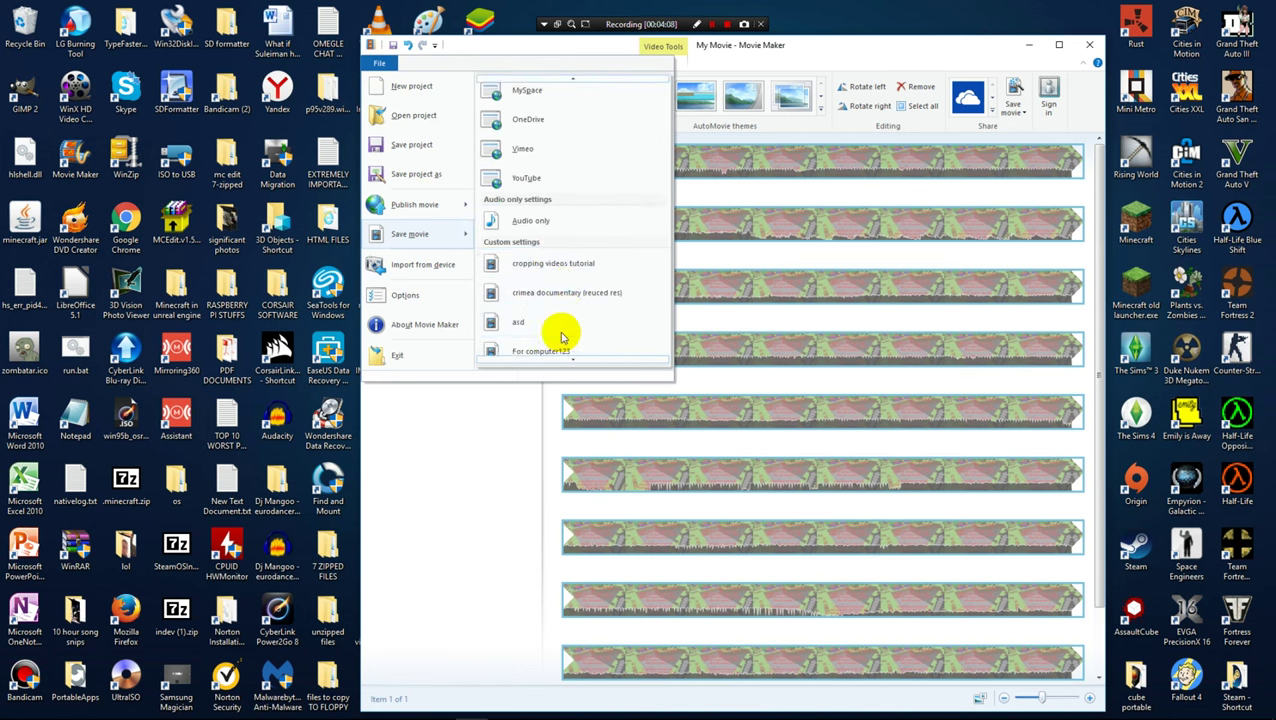
Save the movie to the Desktop as 'cropped video movie maker.mp4' with the cropping videos tutorial setting.
{"action": "left_click", "coordinate": [521, 268]}
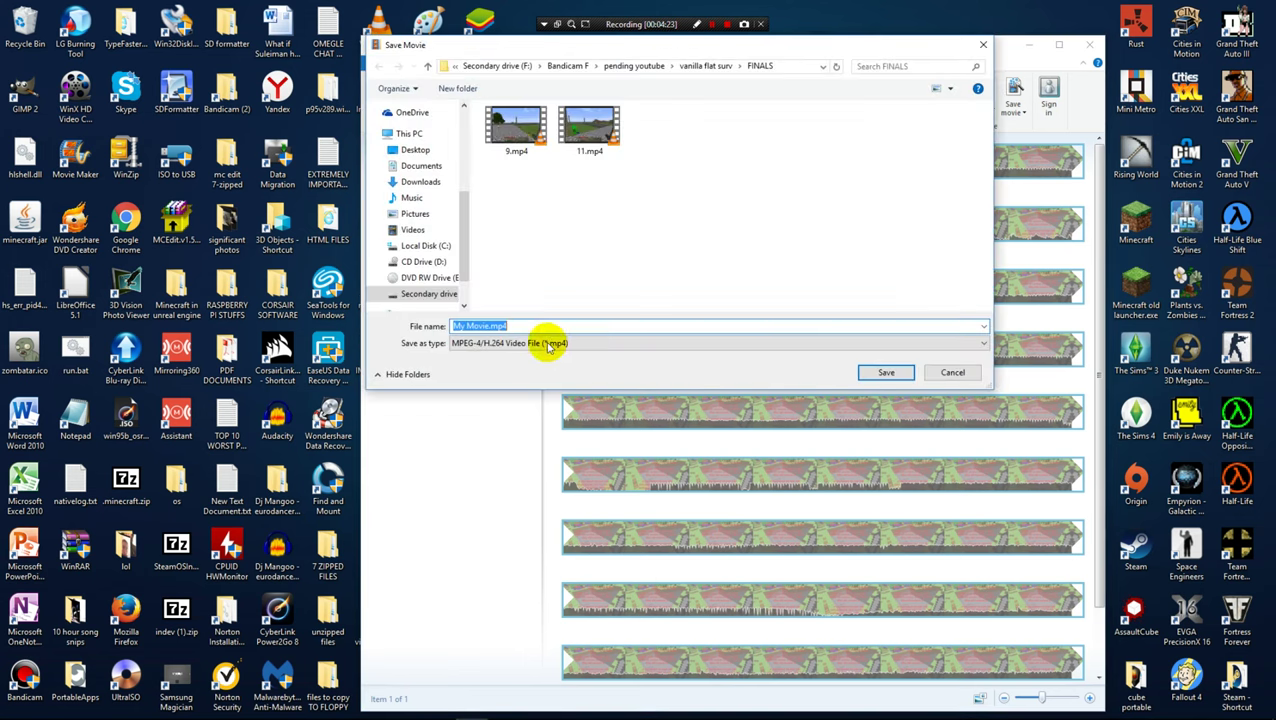
{"action": "left_click_drag", "start_coordinate": [607, 40], "coordinate": [869, 205]}
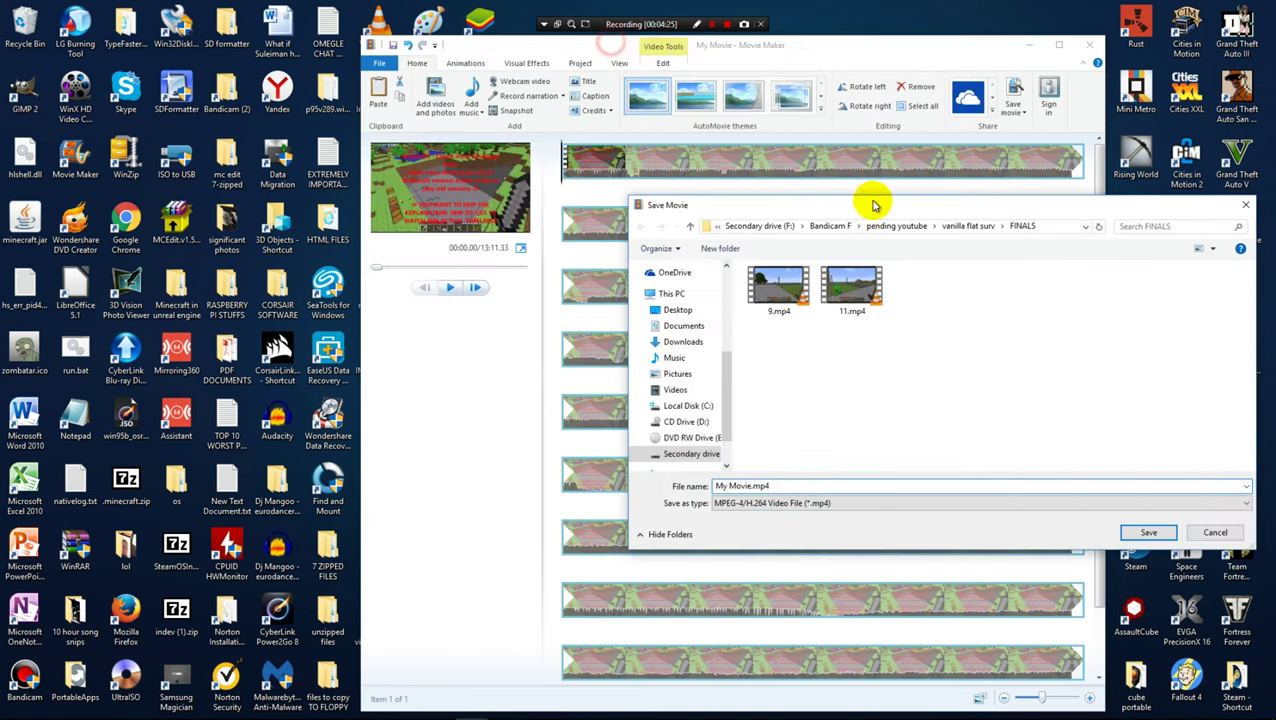
{"action": "left_click", "coordinate": [757, 484]}
{"action": "left_click_drag", "start_coordinate": [752, 485], "coordinate": [495, 532]}
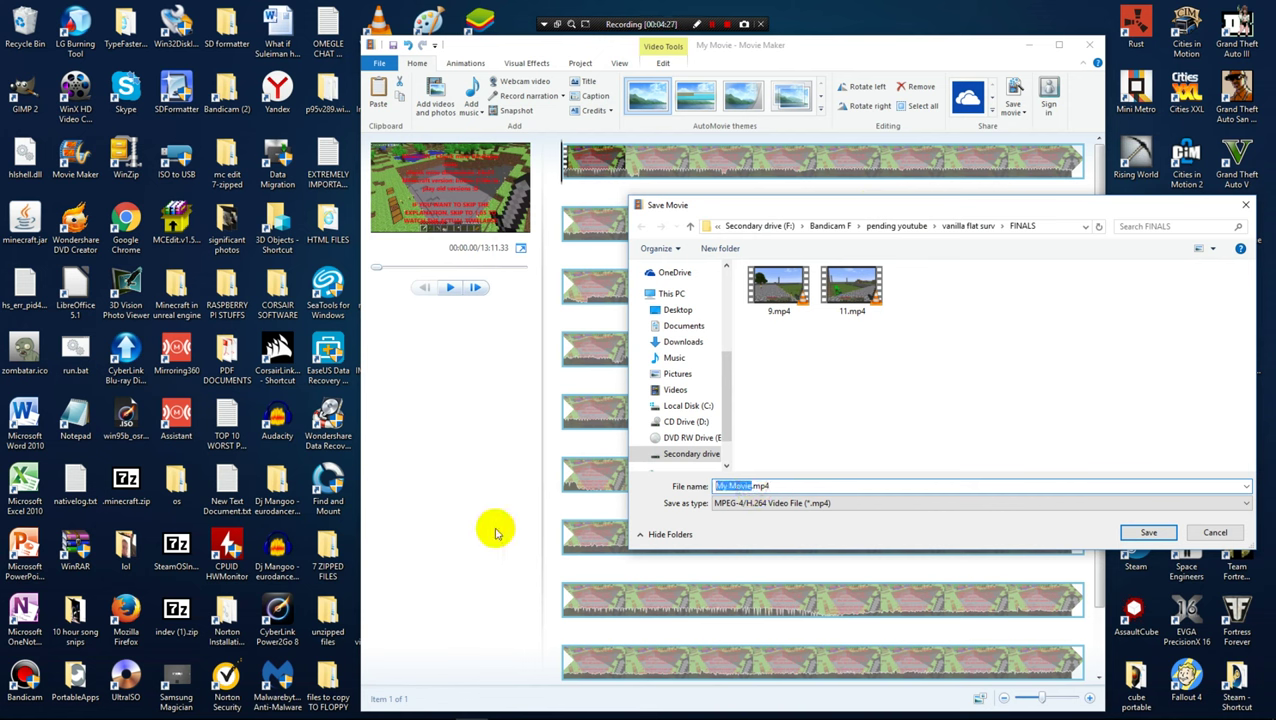
{"action": "key", "text": "BackSpace"}
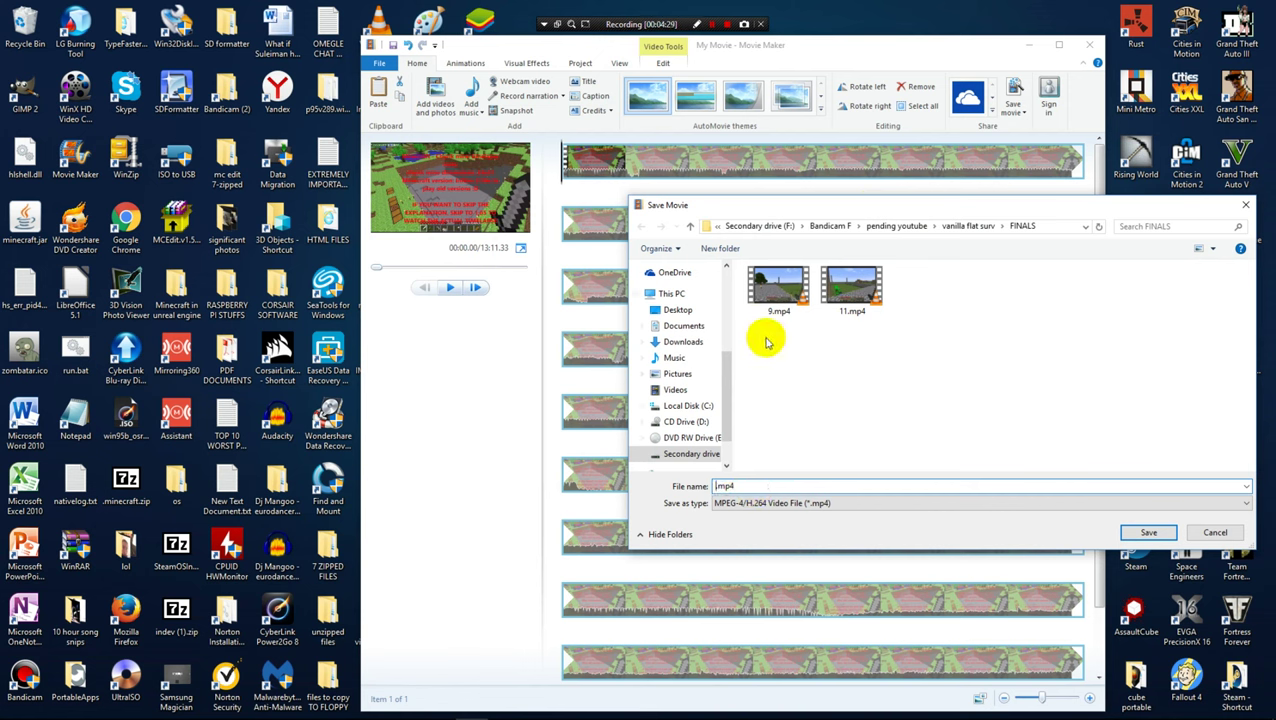
{"action": "left_click", "coordinate": [678, 310]}
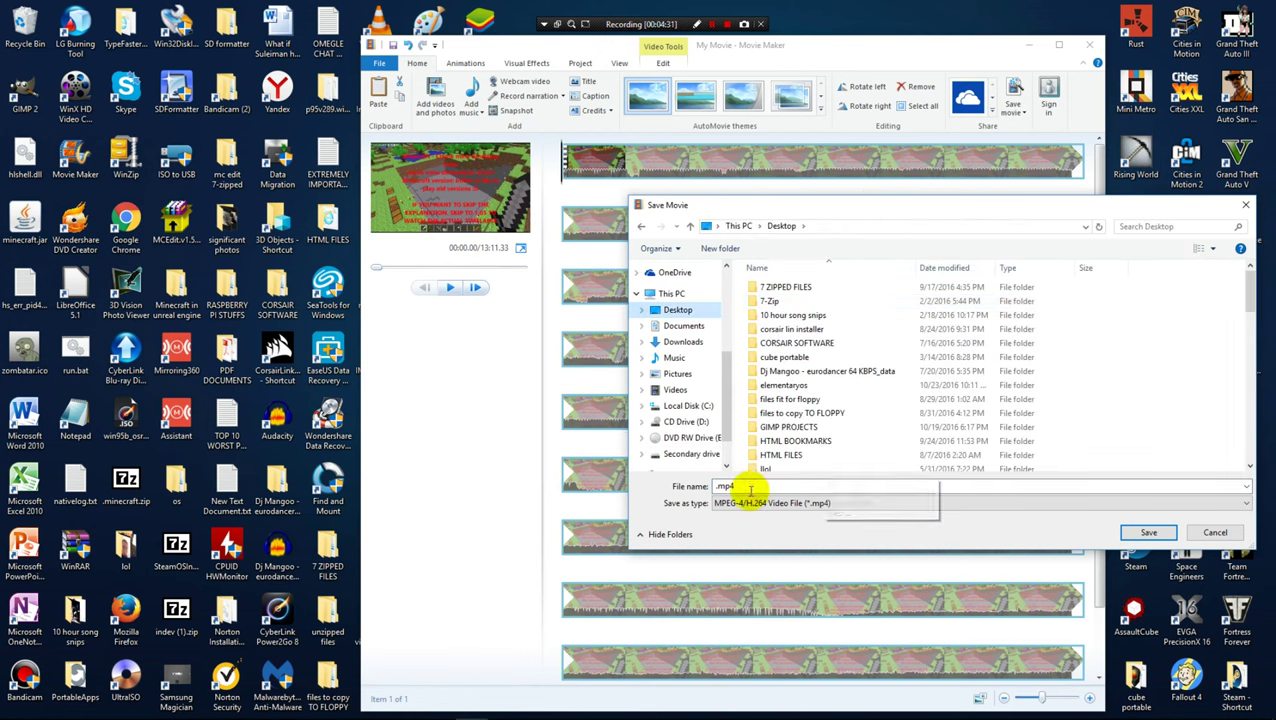
{"action": "left_click", "coordinate": [714, 486]}
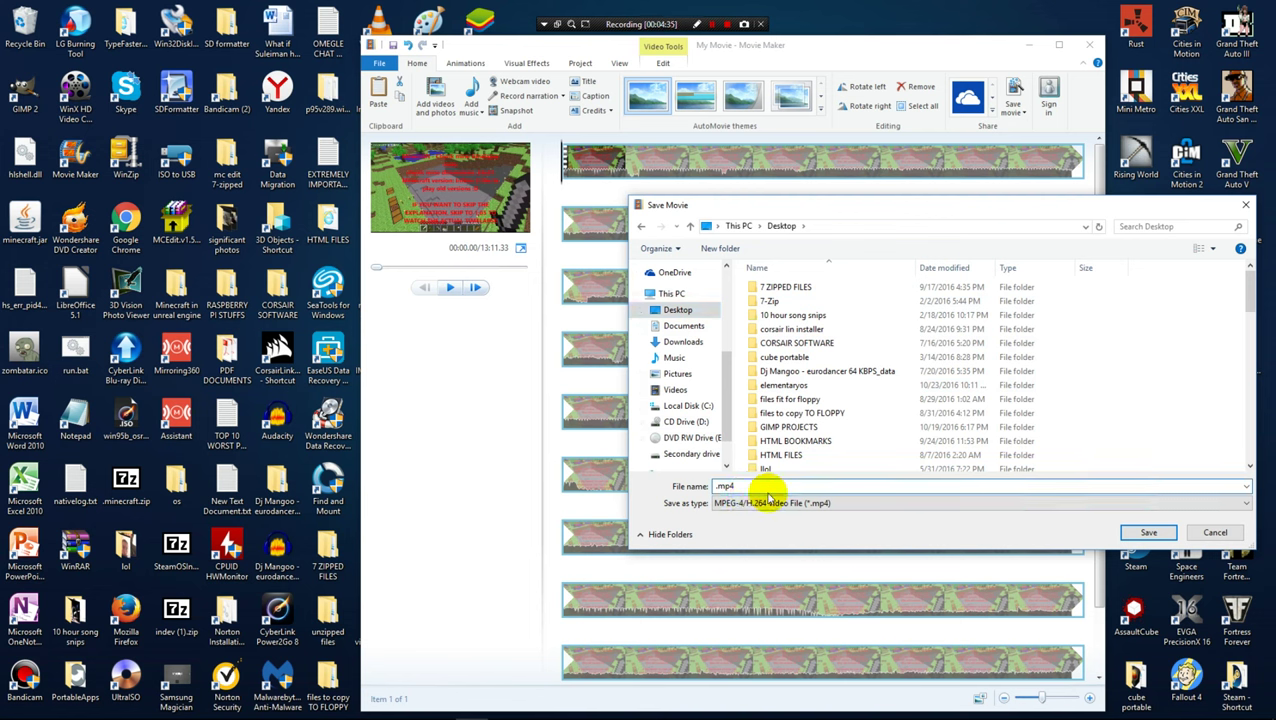
{"action": "type", "text": "cropped v"}
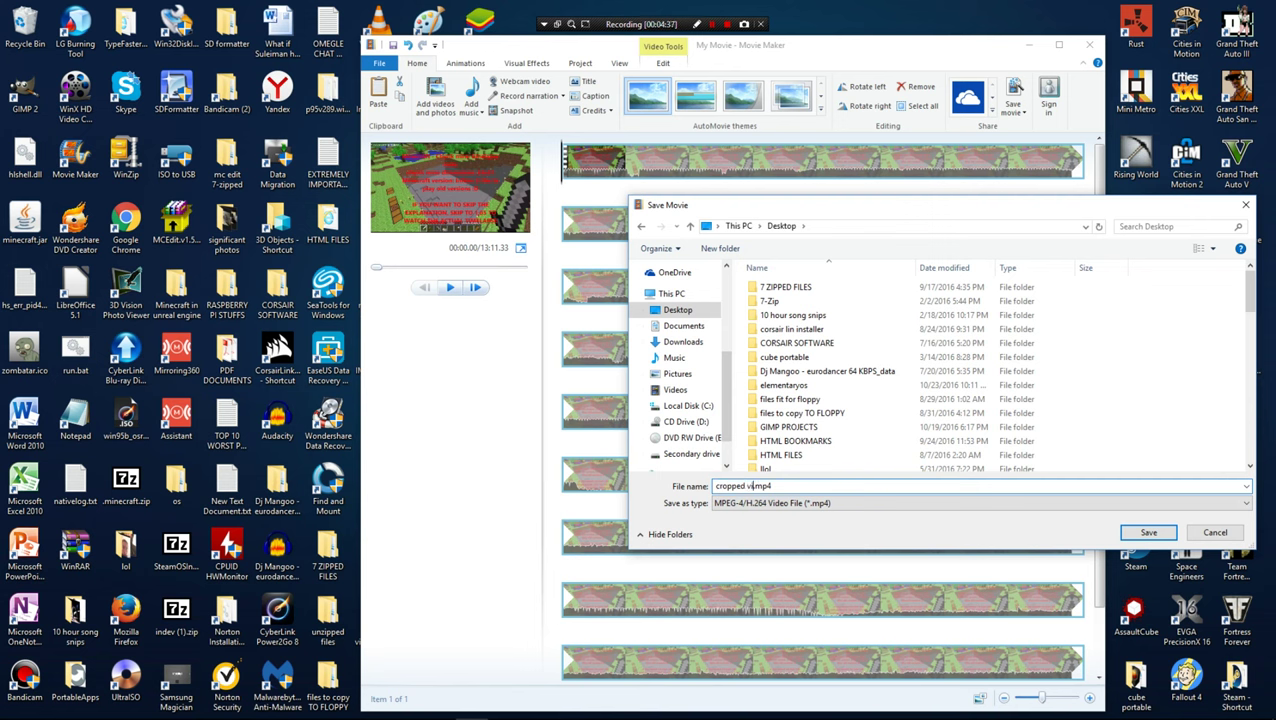
{"action": "type", "text": "ideo movie maker"}
{"action": "left_click", "coordinate": [1148, 532]}
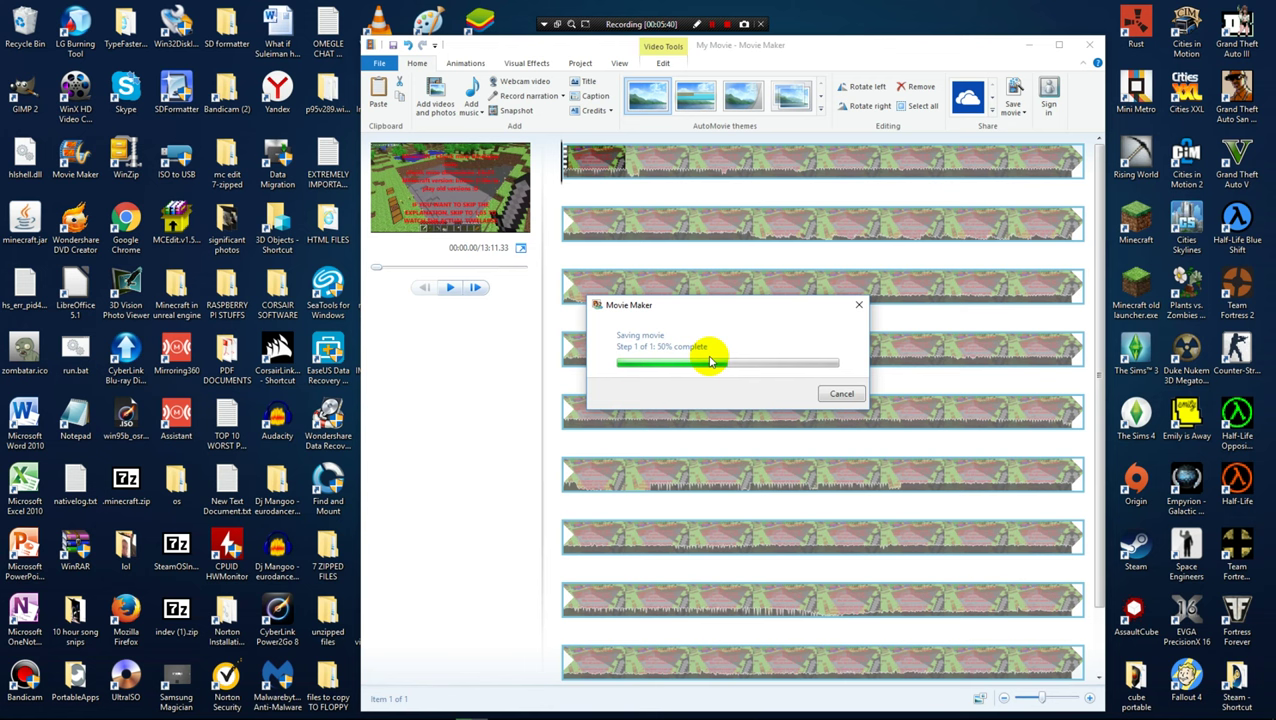
Wait for the movie save to reach 100% and the completion message to appear.
{"action": "mouse_move", "coordinate": [15, 712]}
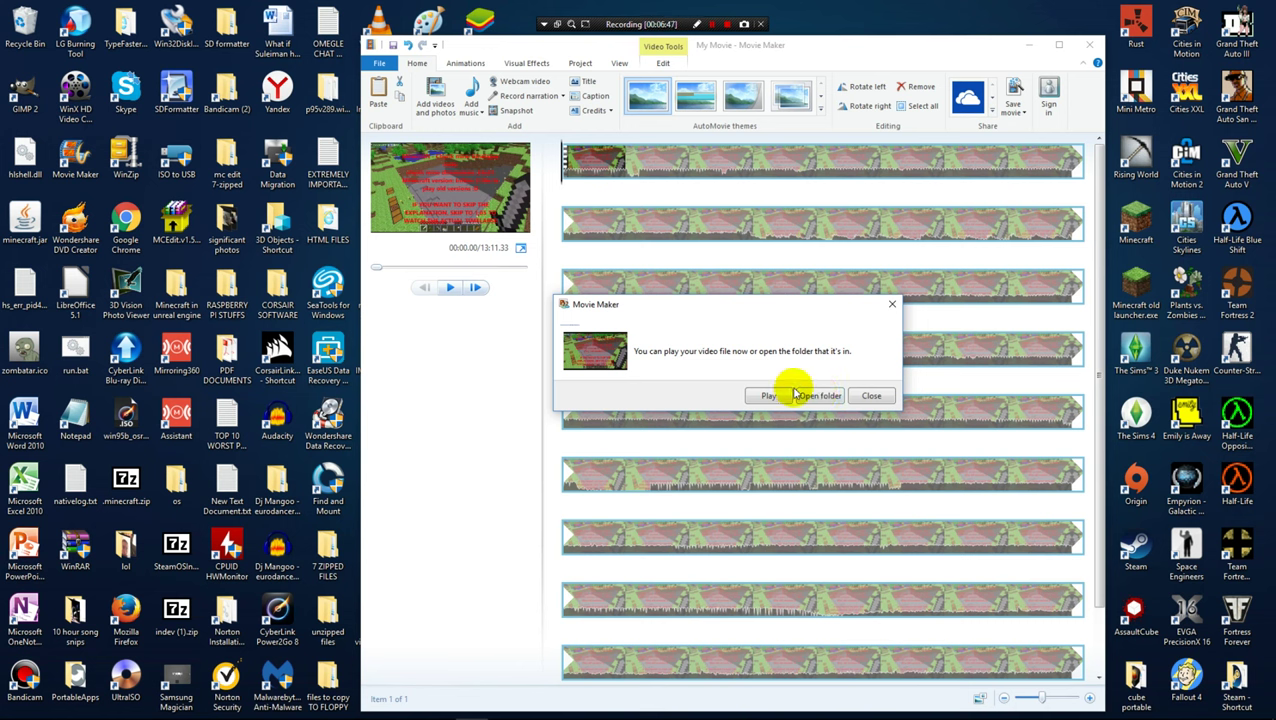
Close the completion message, minimize Movie Maker and reposition the new video icon on the desktop.
{"action": "left_click", "coordinate": [891, 306]}
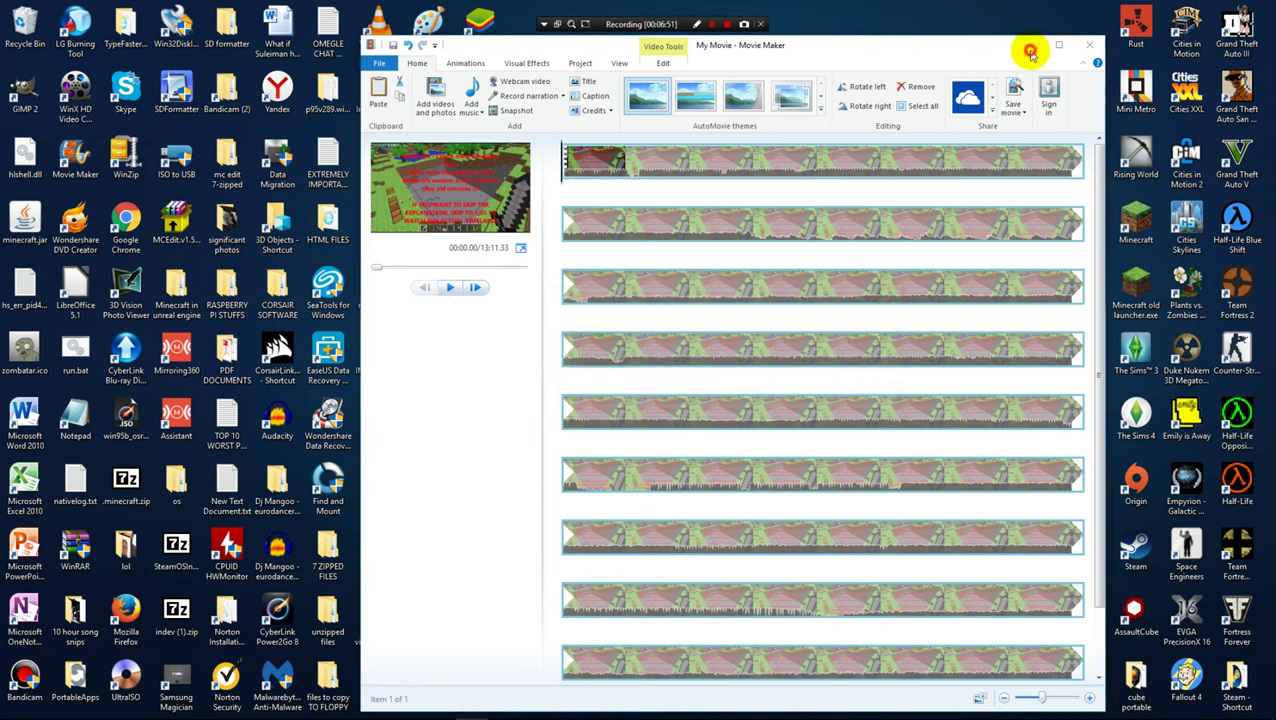
{"action": "left_click", "coordinate": [1030, 47]}
{"action": "left_click_drag", "start_coordinate": [490, 432], "coordinate": [672, 421]}
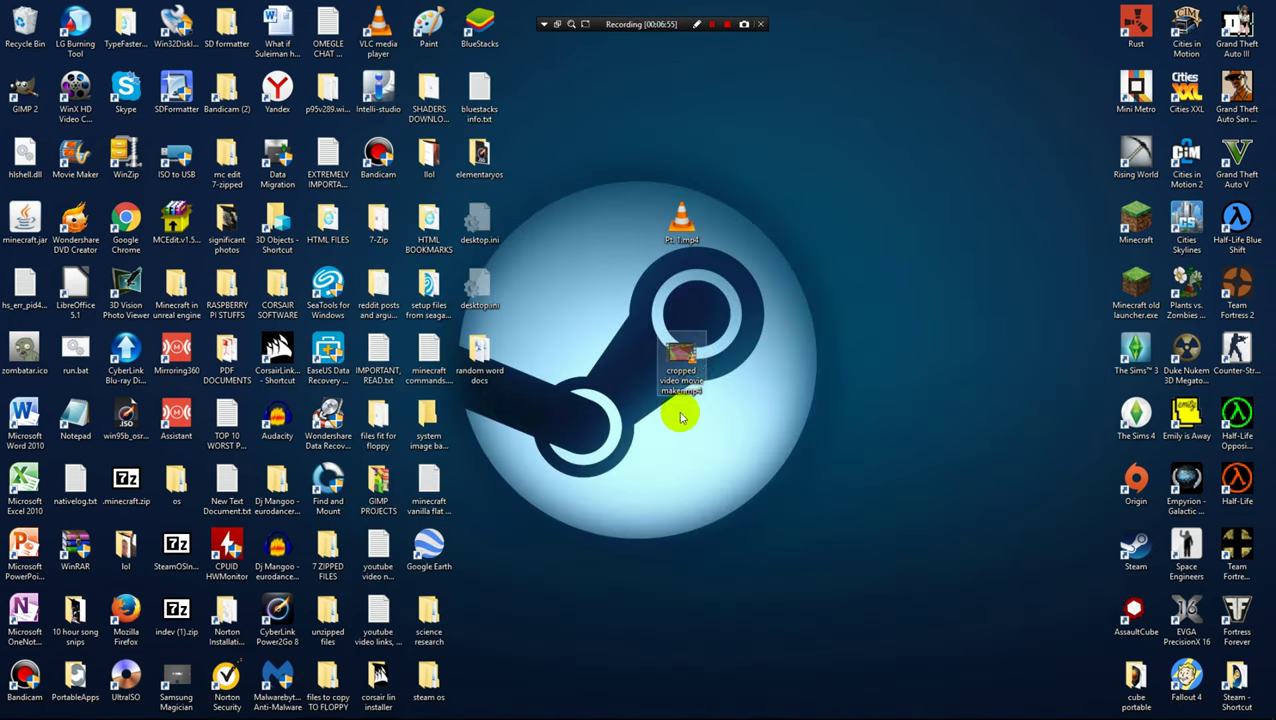
Play 'cropped video movie maker.mp4' in VLC, switching from full screen to a repositioned window.
{"action": "double_click", "coordinate": [680, 370]}
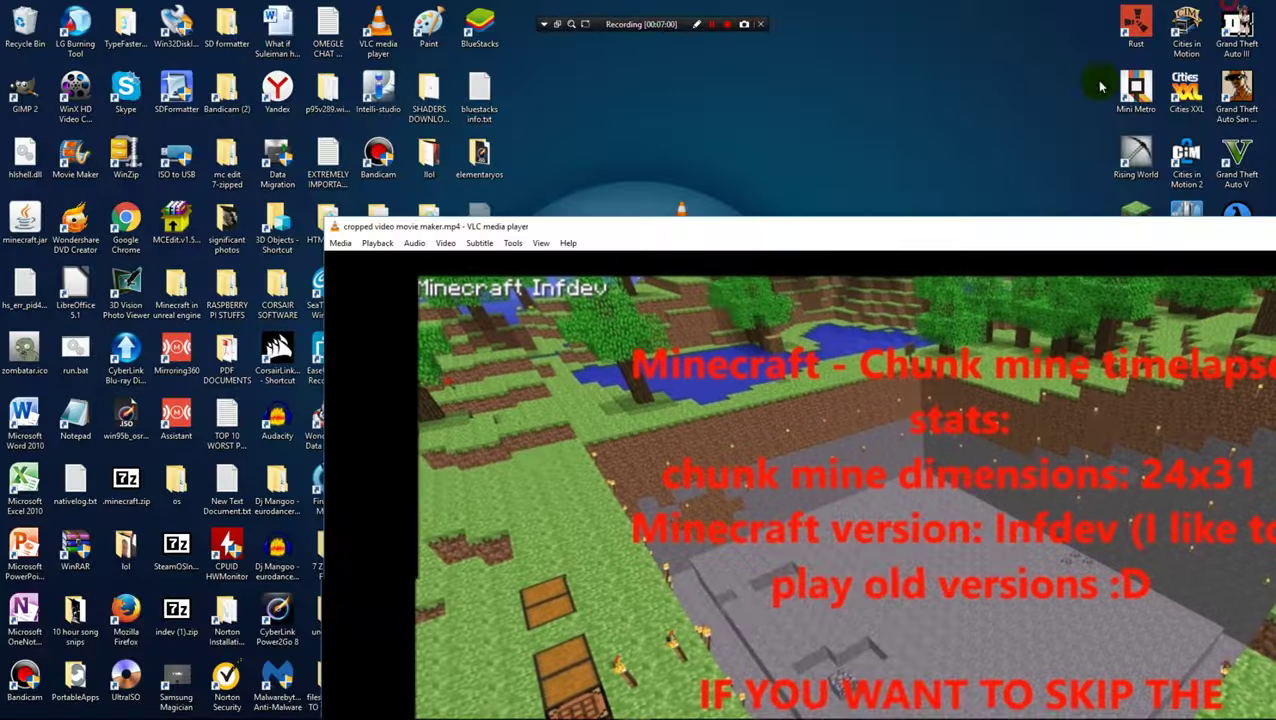
{"action": "left_click", "coordinate": [1228, 7]}
{"action": "left_click_drag", "start_coordinate": [778, 234], "coordinate": [433, 51]}
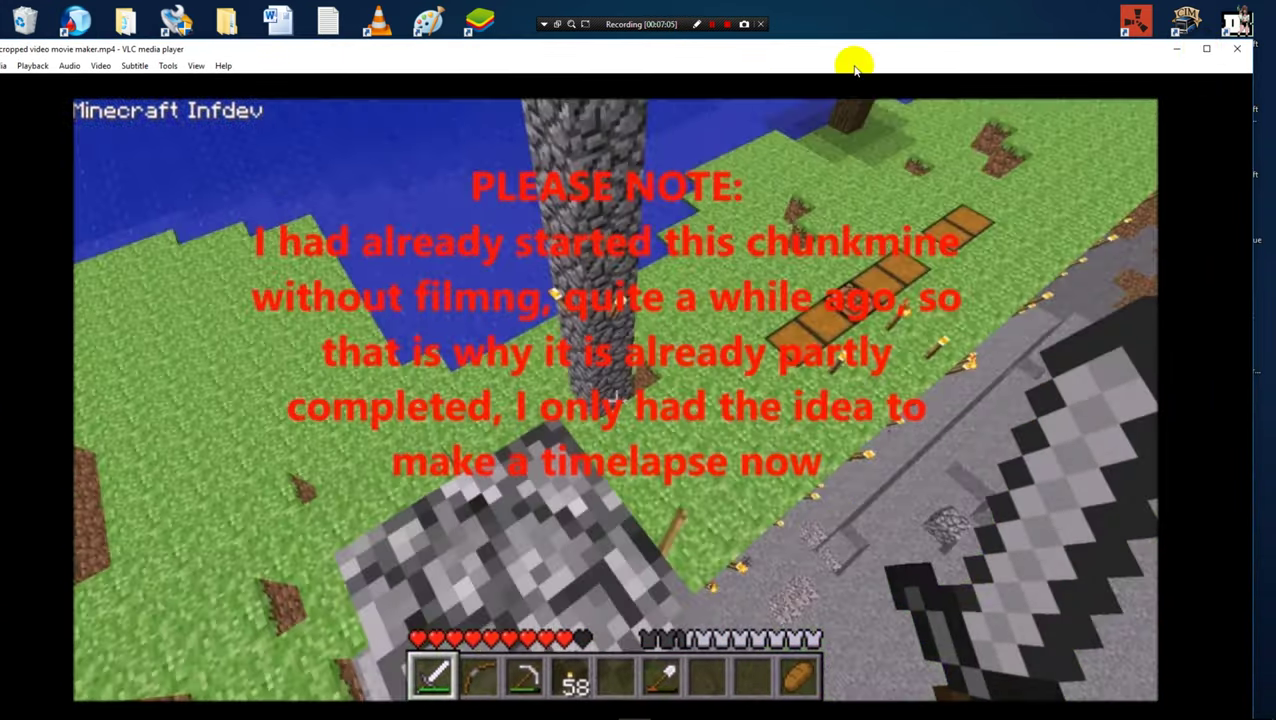
{"action": "left_click_drag", "start_coordinate": [843, 55], "coordinate": [869, 20]}
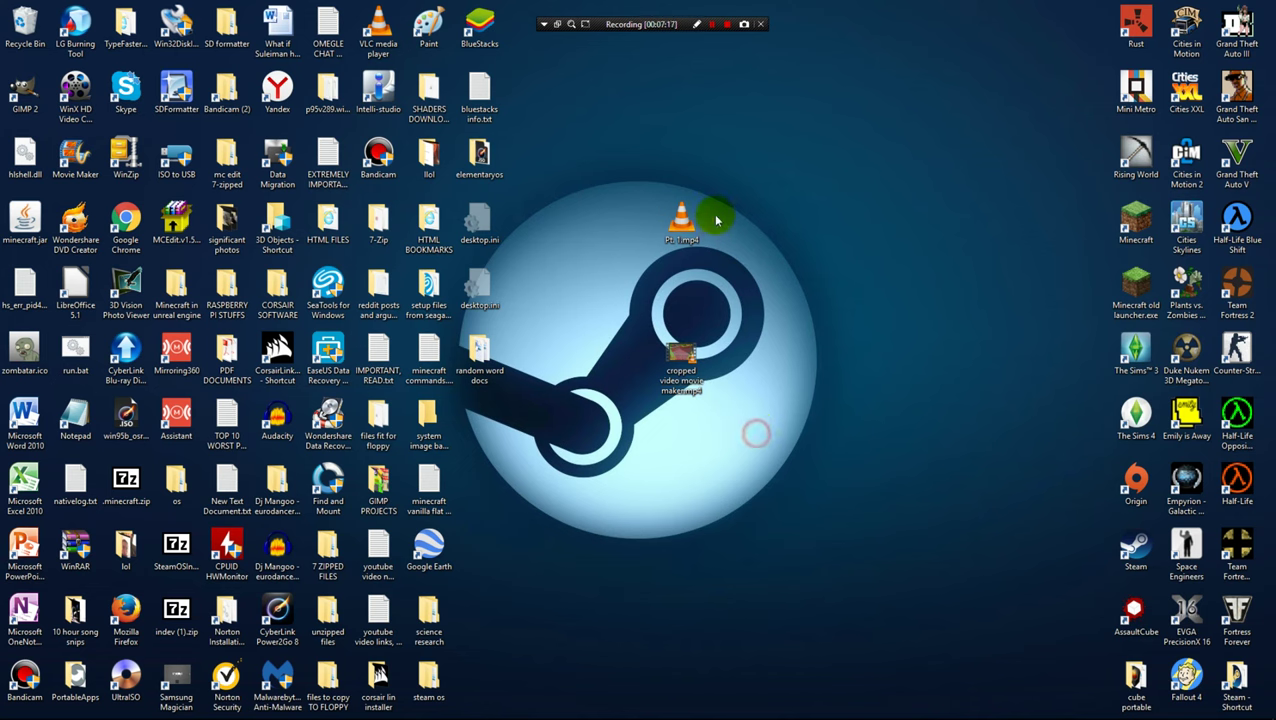
Play the original Pt. 1.mp4, then close it and replay the cropped video near screen centre.
{"action": "left_click", "coordinate": [676, 238]}
{"action": "double_click", "coordinate": [676, 238]}
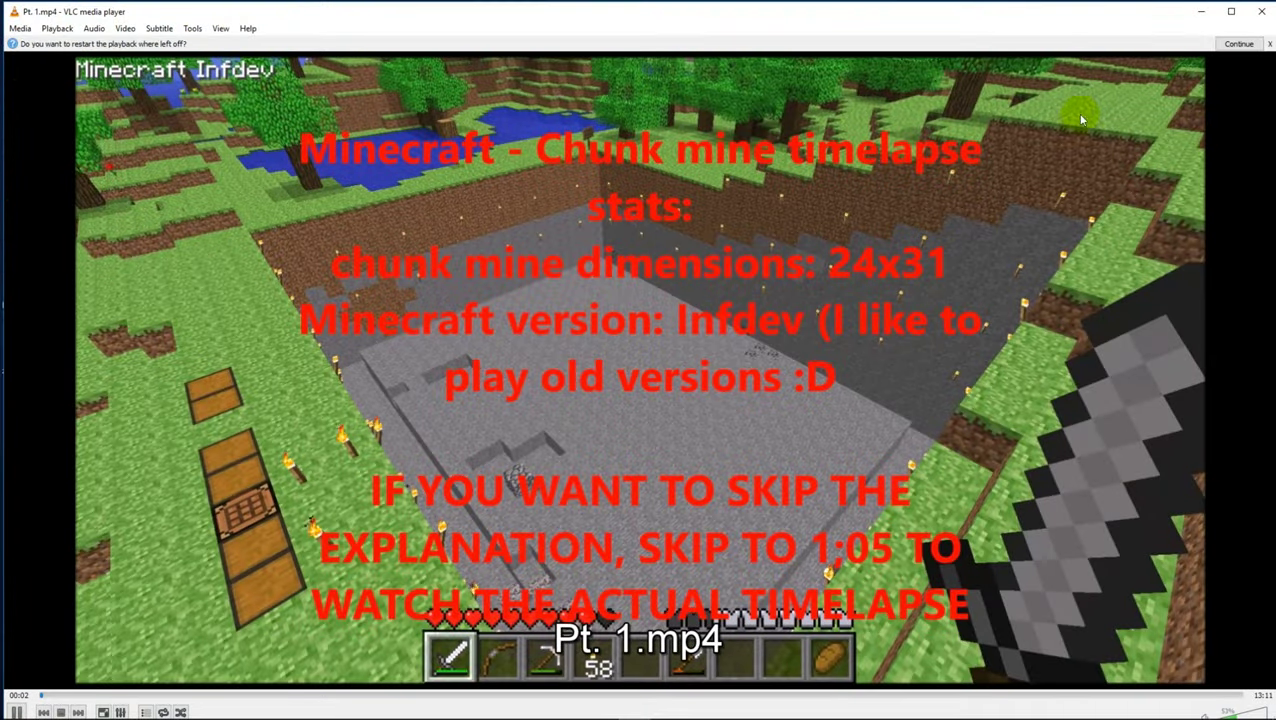
{"action": "left_click", "coordinate": [1262, 11]}
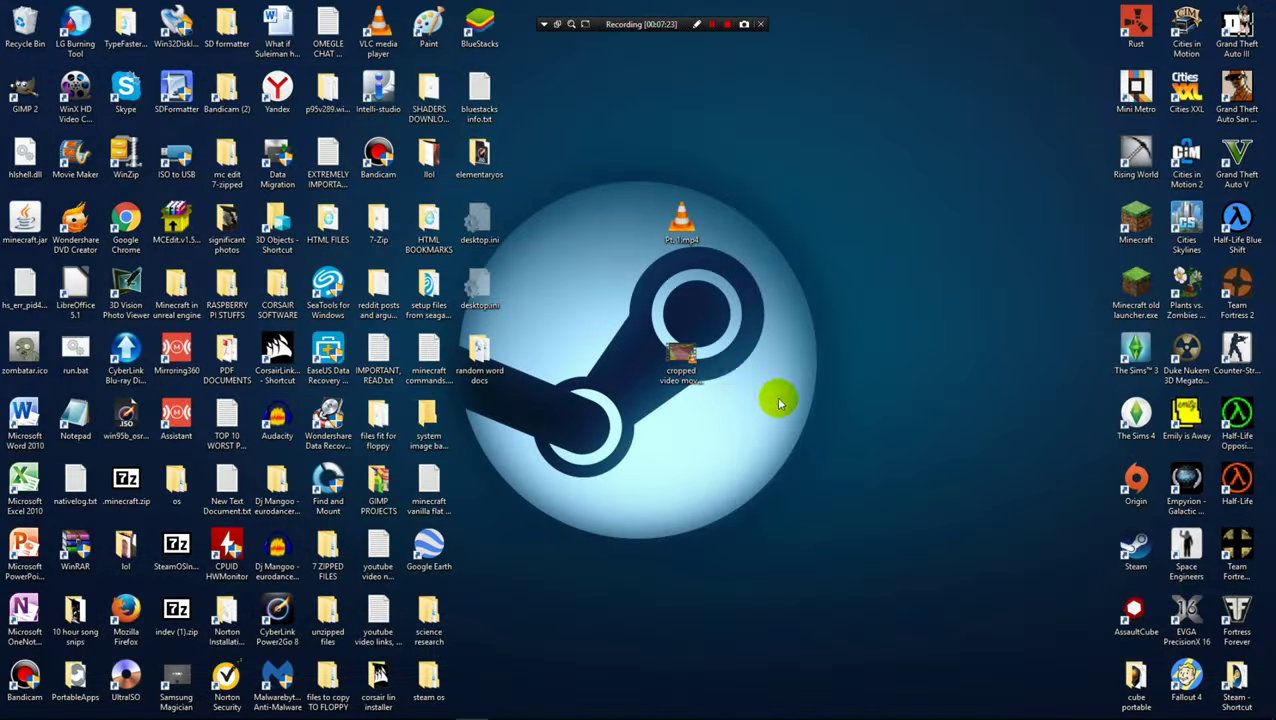
{"action": "double_click", "coordinate": [692, 366]}
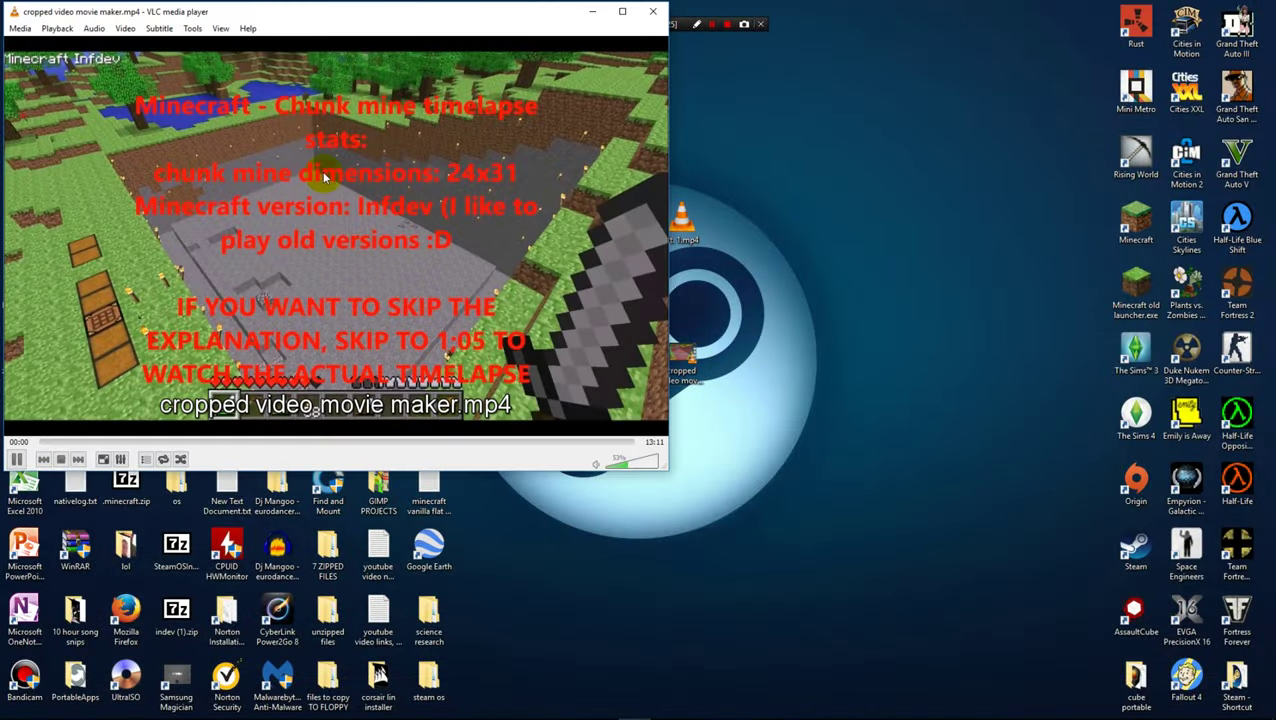
{"action": "left_click_drag", "start_coordinate": [323, 16], "coordinate": [578, 87]}
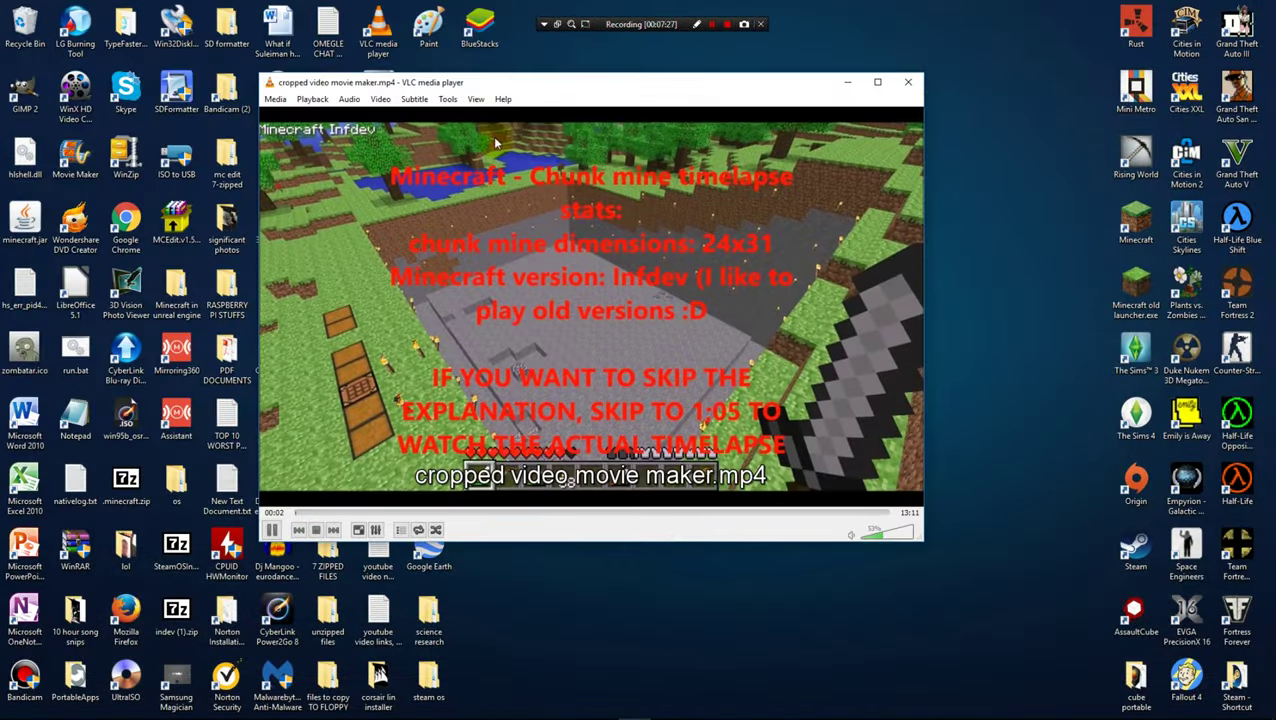
Close VLC and check file sizes in Properties: cropped movie 697 MB, Pt. 1.mp4 1.91 GB.
{"action": "left_click", "coordinate": [907, 87]}
{"action": "right_click", "coordinate": [684, 362]}
{"action": "left_click", "coordinate": [730, 687]}
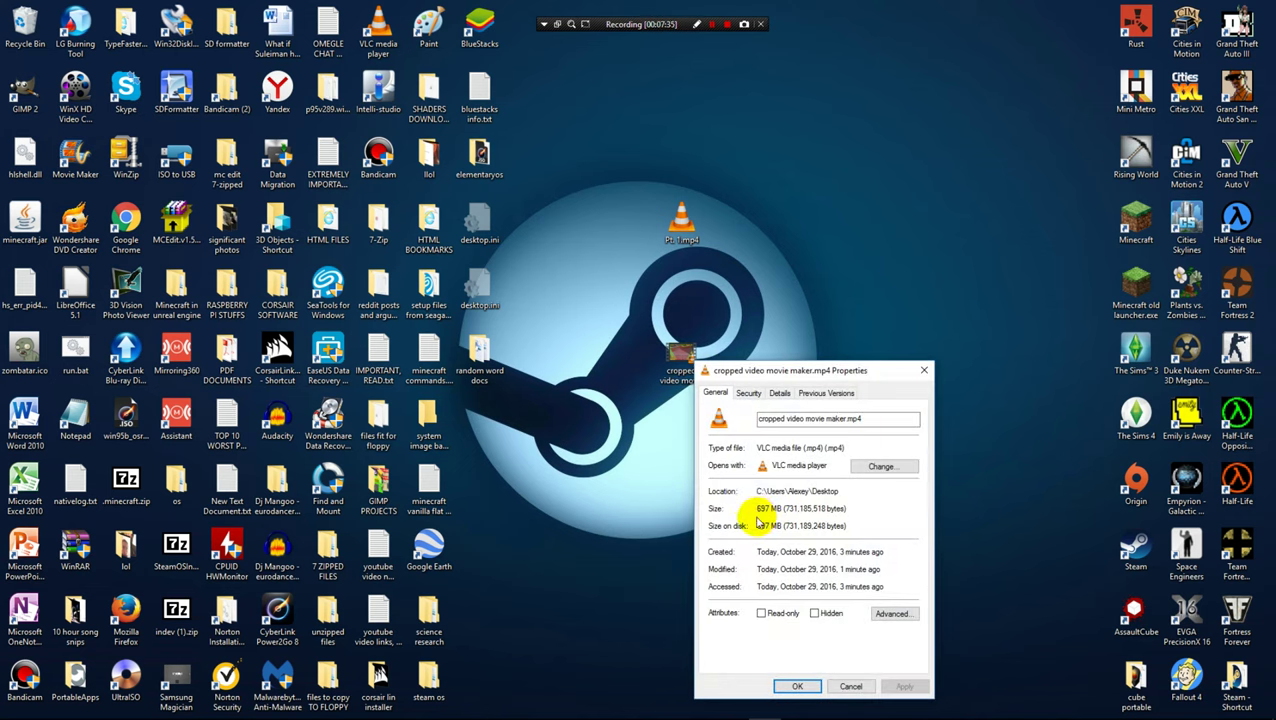
{"action": "left_click", "coordinate": [923, 370]}
{"action": "right_click", "coordinate": [681, 216]}
{"action": "left_click", "coordinate": [720, 541]}
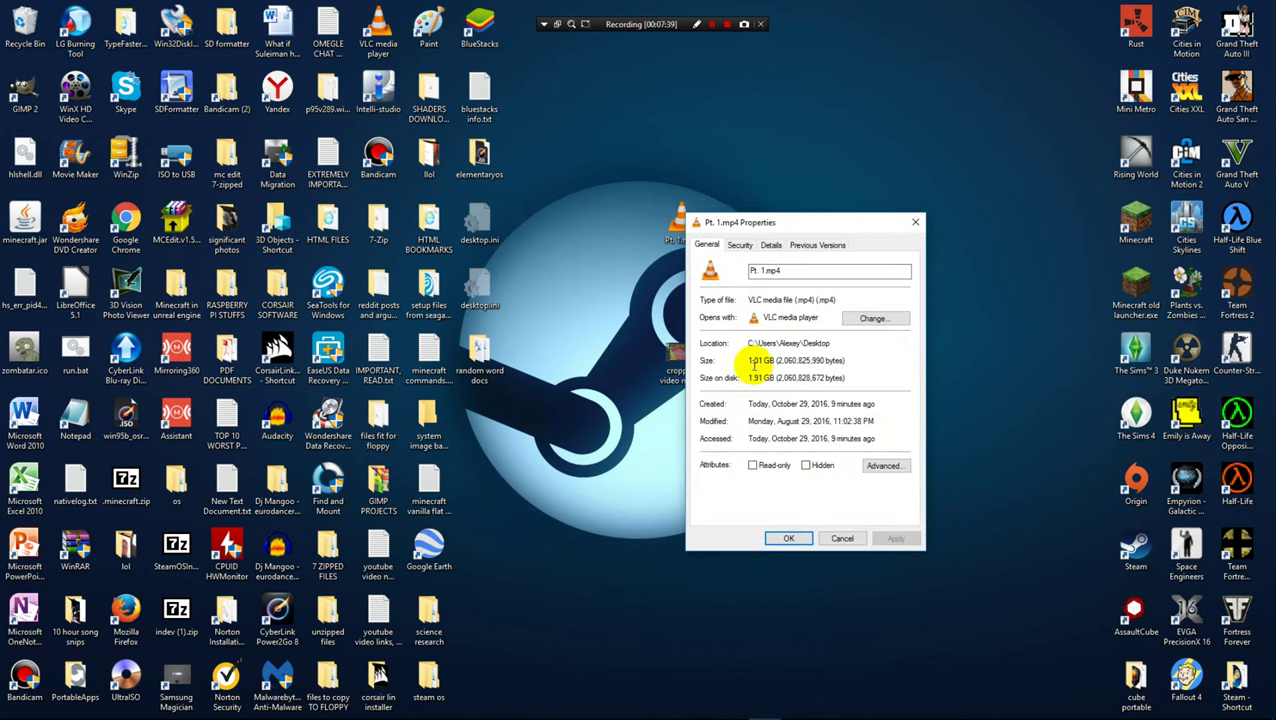
Replay the cropped movie, then play the original Pt. 1.mp4 in a top-left window.
{"action": "left_click", "coordinate": [915, 222]}
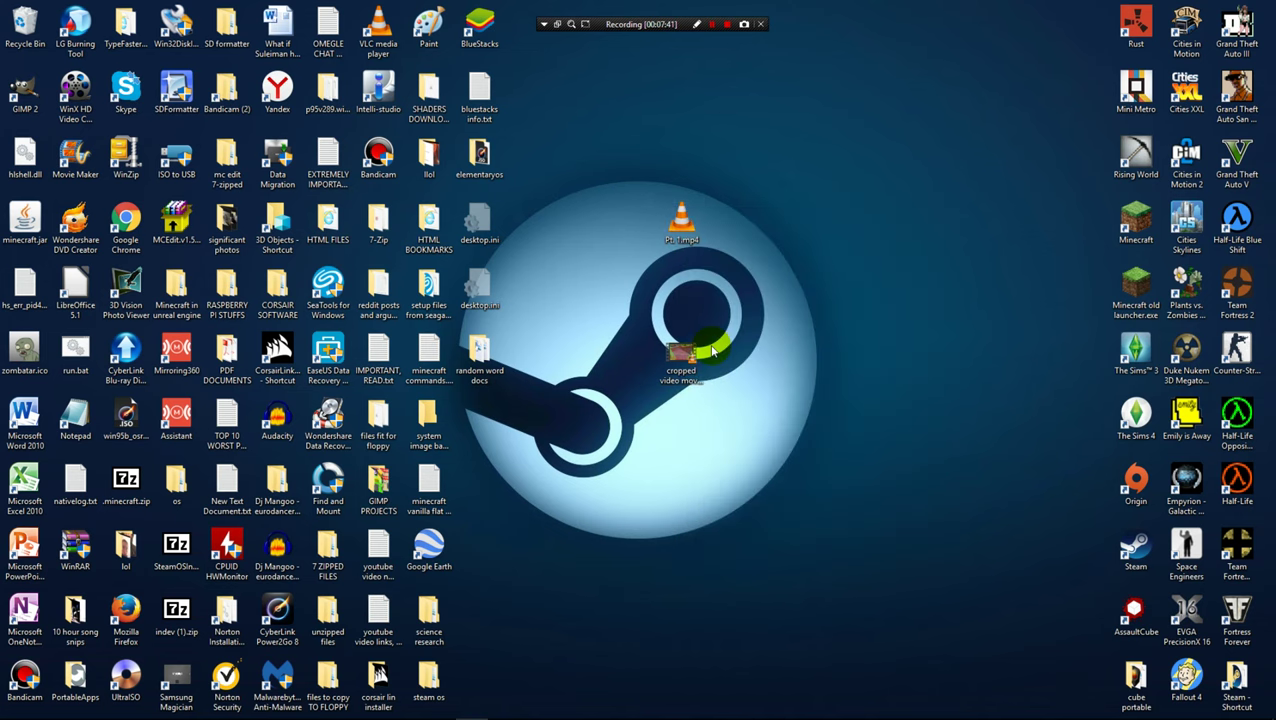
{"action": "double_click", "coordinate": [689, 354]}
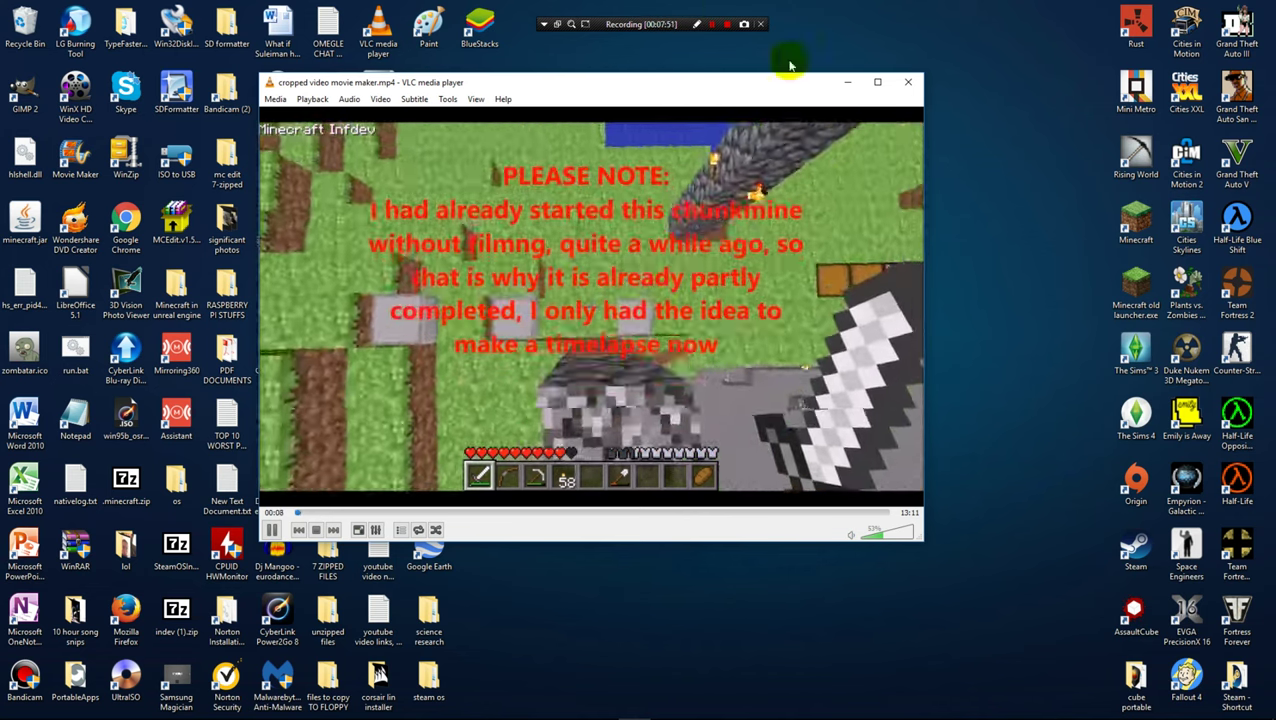
{"action": "left_click", "coordinate": [908, 82]}
{"action": "double_click", "coordinate": [688, 216]}
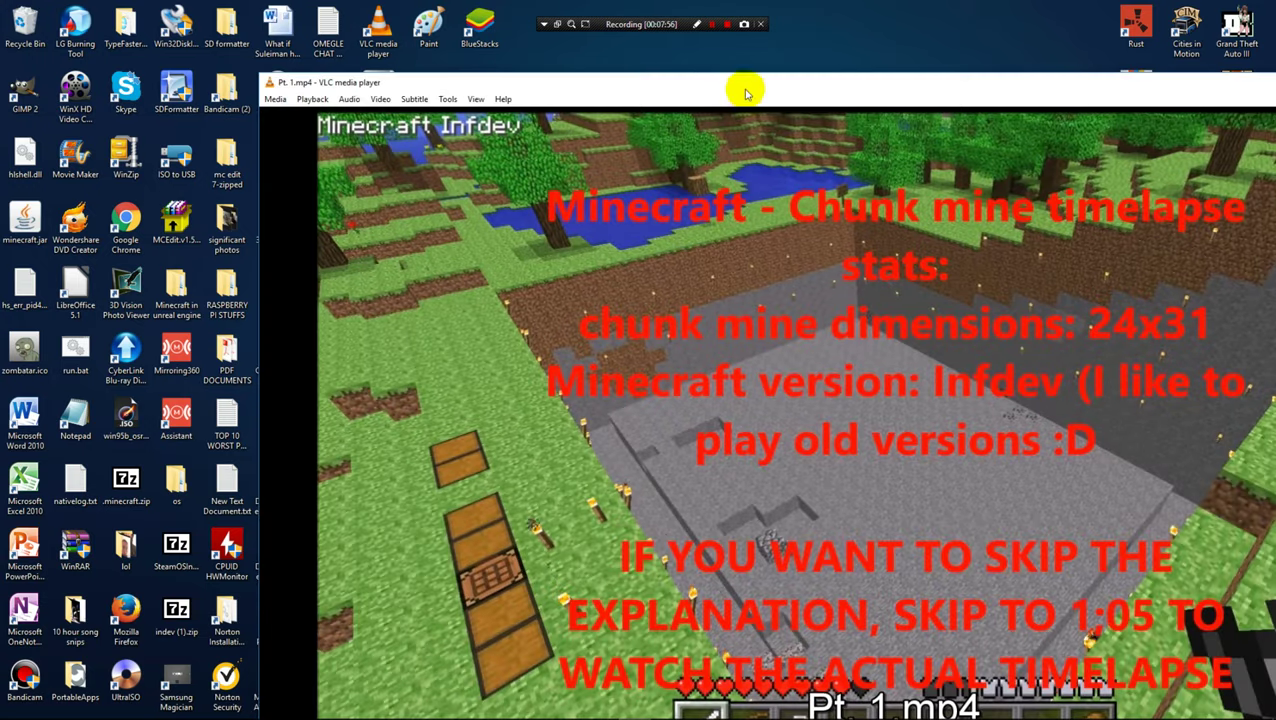
{"action": "left_click_drag", "start_coordinate": [745, 93], "coordinate": [391, 40]}
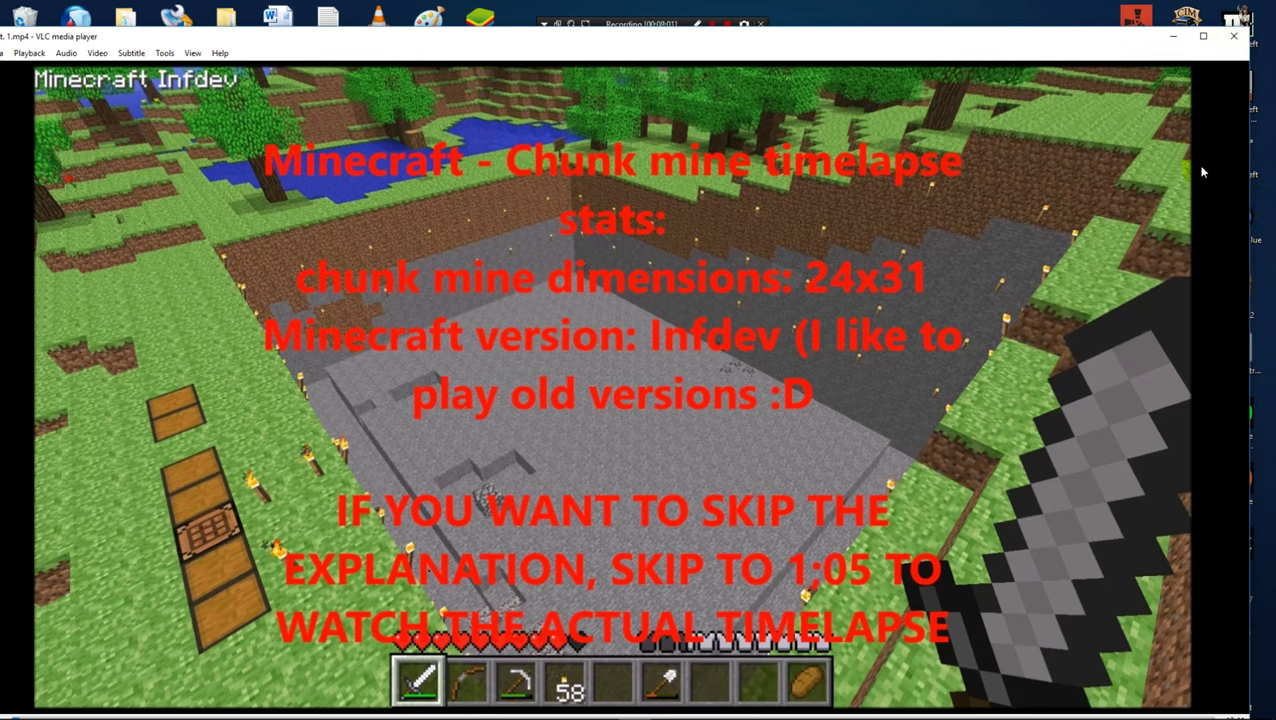
{"action": "left_click", "coordinate": [1233, 40]}
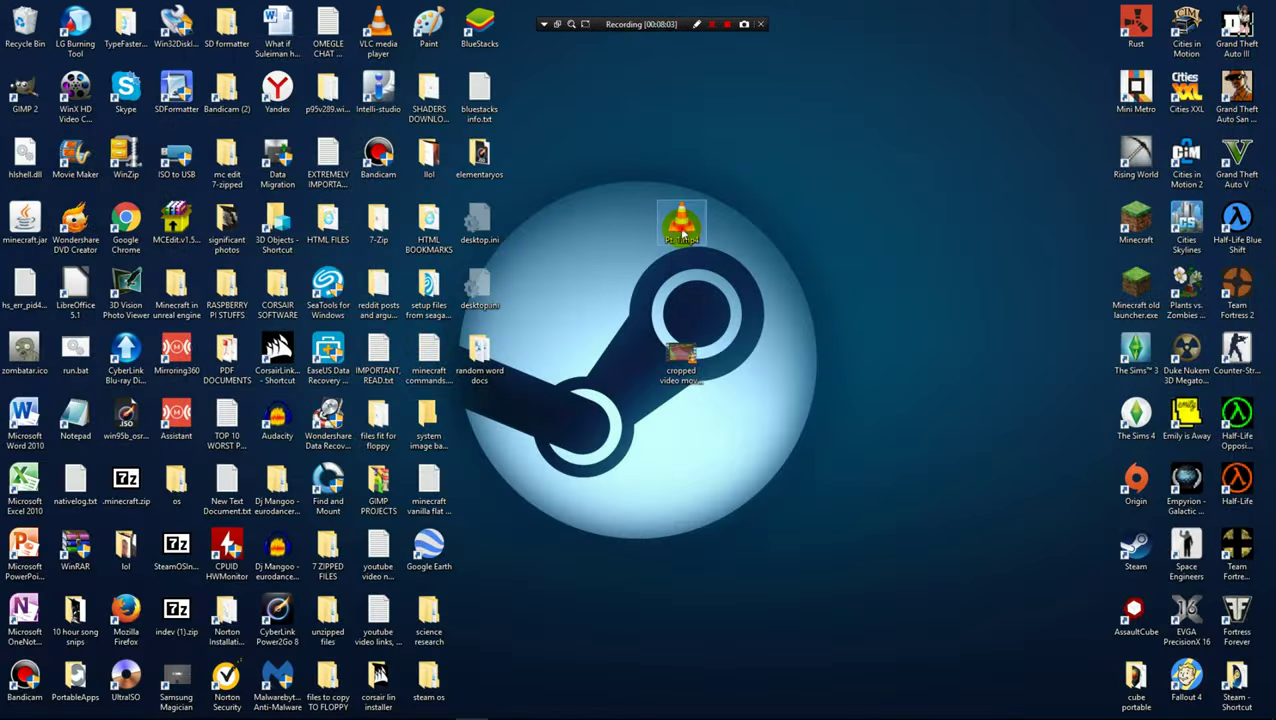
Play the cropped movie once more, shift its window right, and close VLC.
{"action": "double_click", "coordinate": [682, 368]}
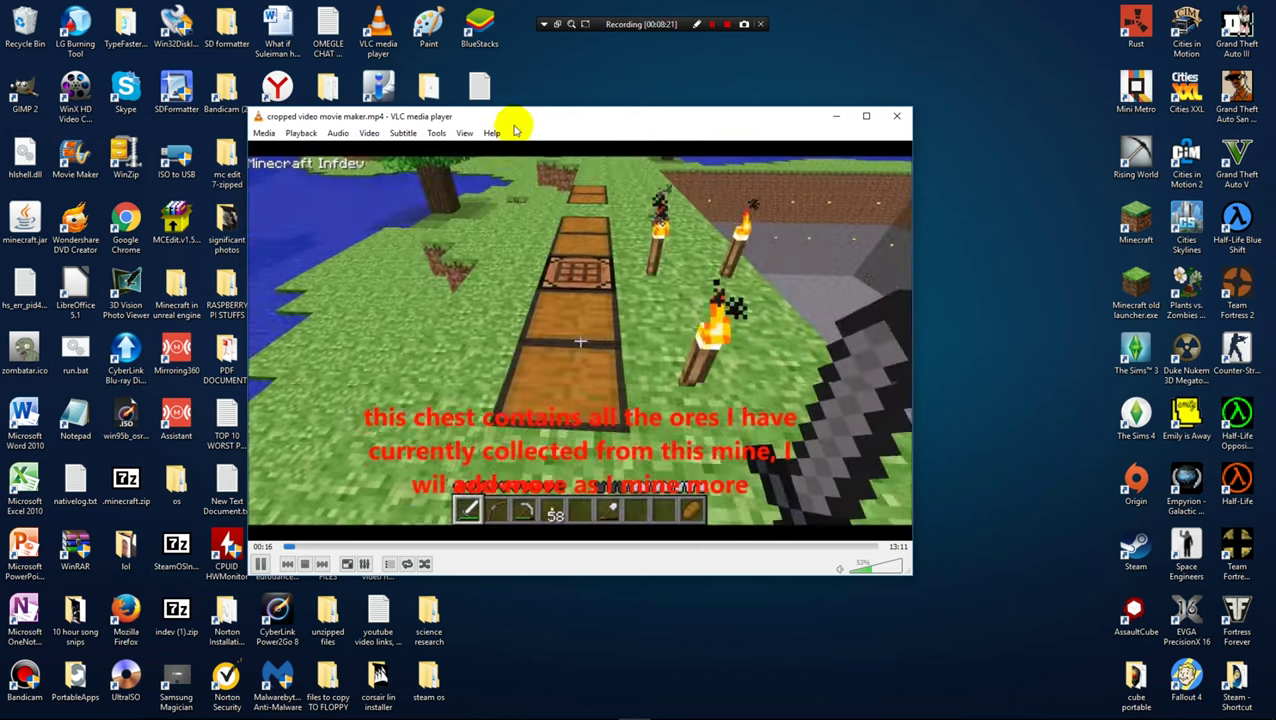
{"action": "left_click_drag", "start_coordinate": [518, 124], "coordinate": [660, 124]}
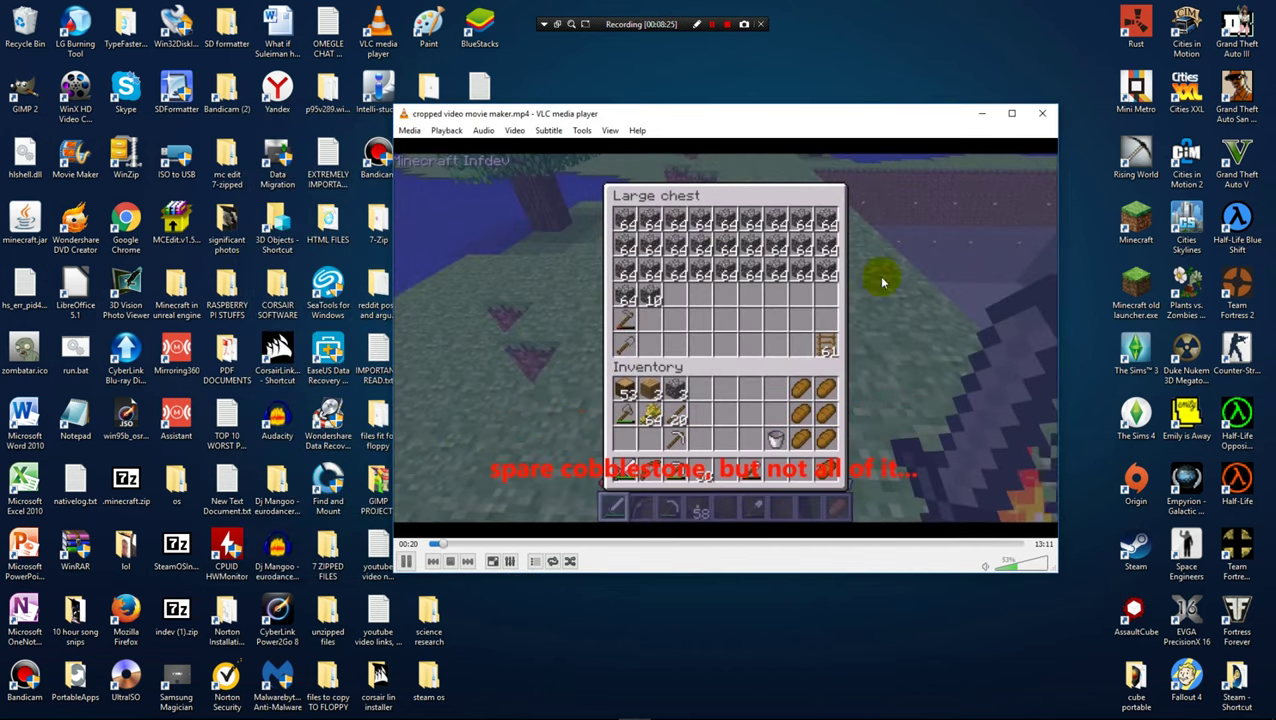
{"action": "left_click", "coordinate": [1040, 115]}
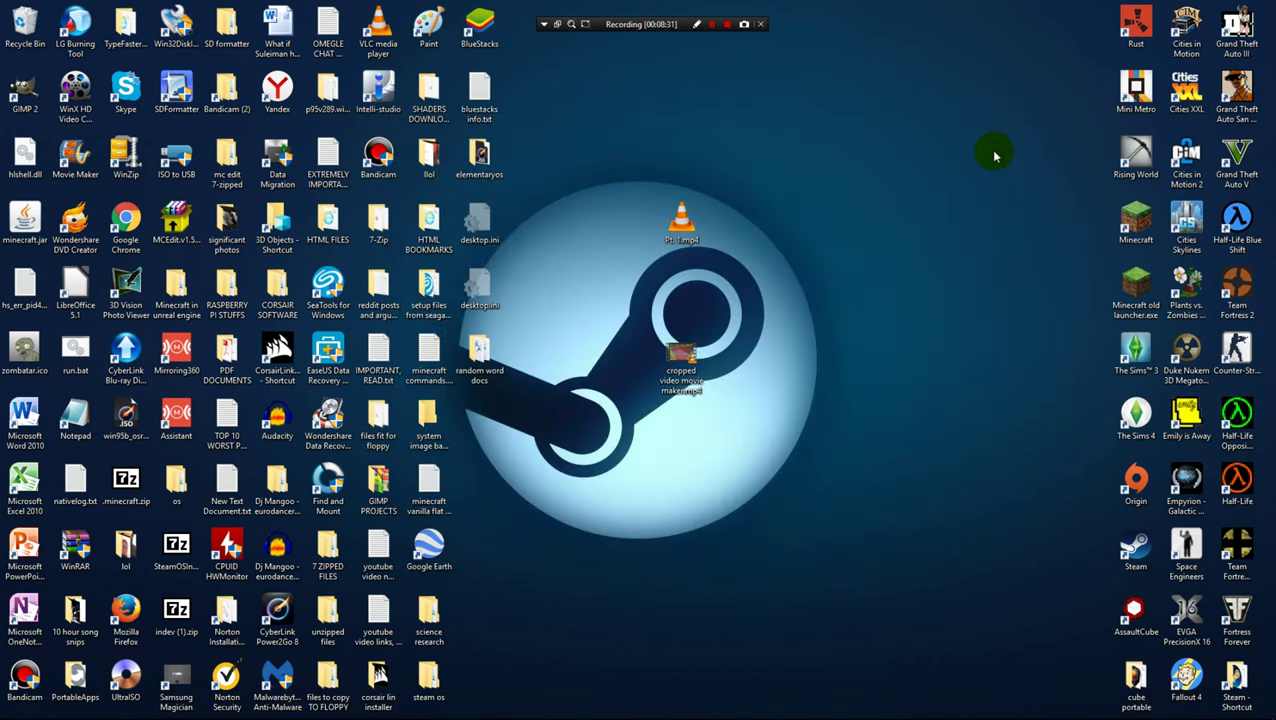